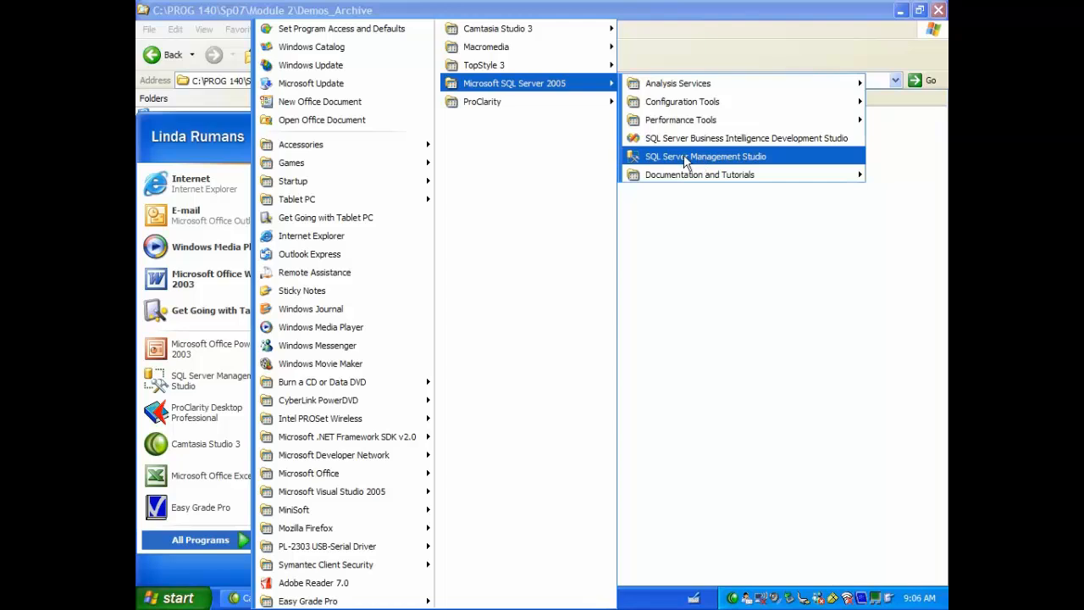
# Step: Launch SQL Server Management Studio and choose Database Engine as the server type for the connection
pyautogui.click(685, 159)
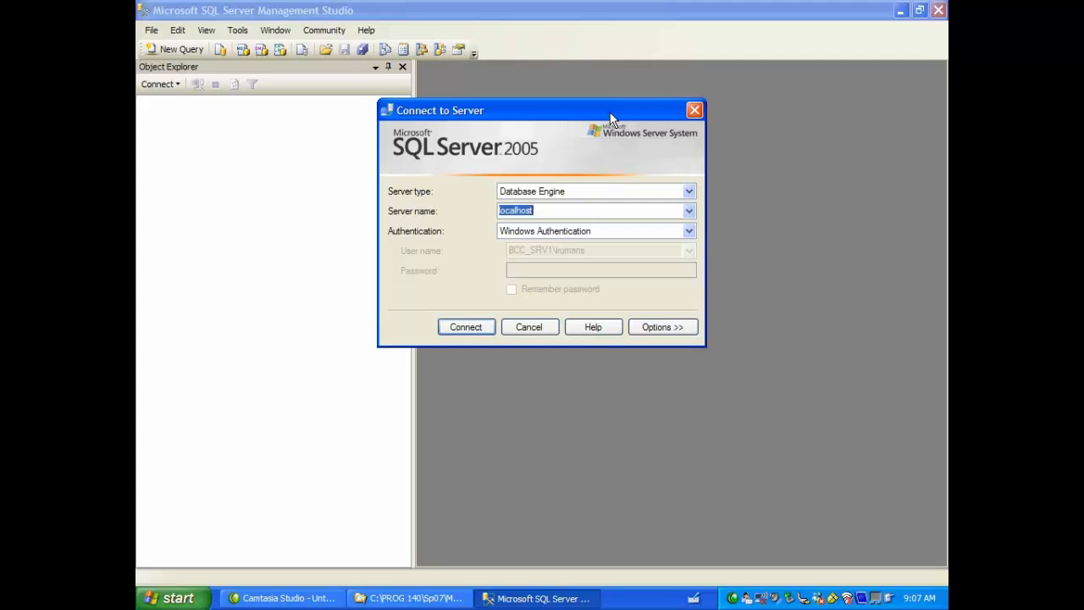
pyautogui.click(690, 193)
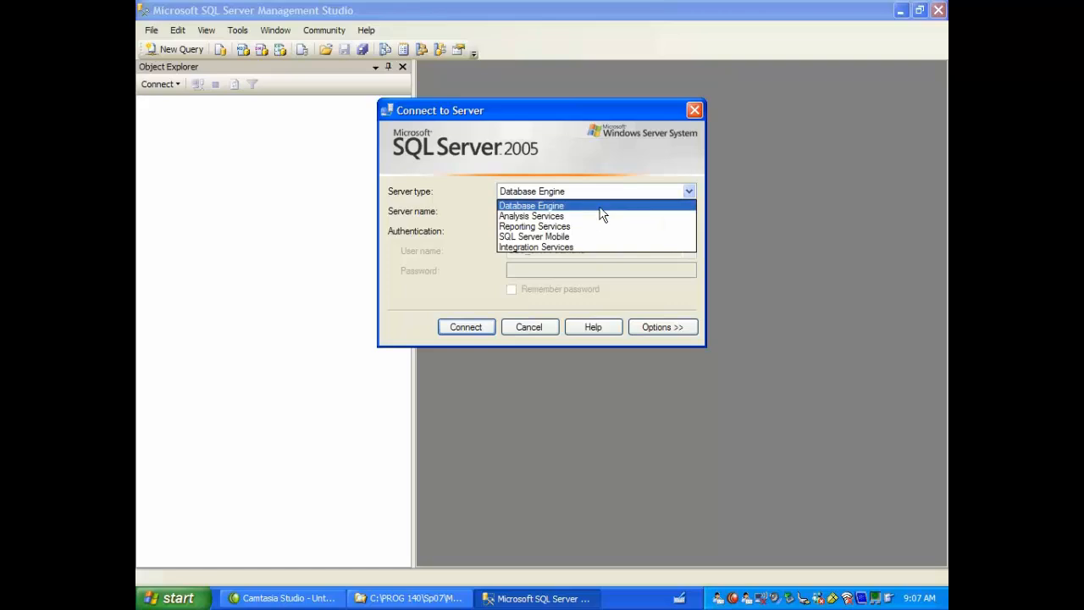
pyautogui.click(600, 208)
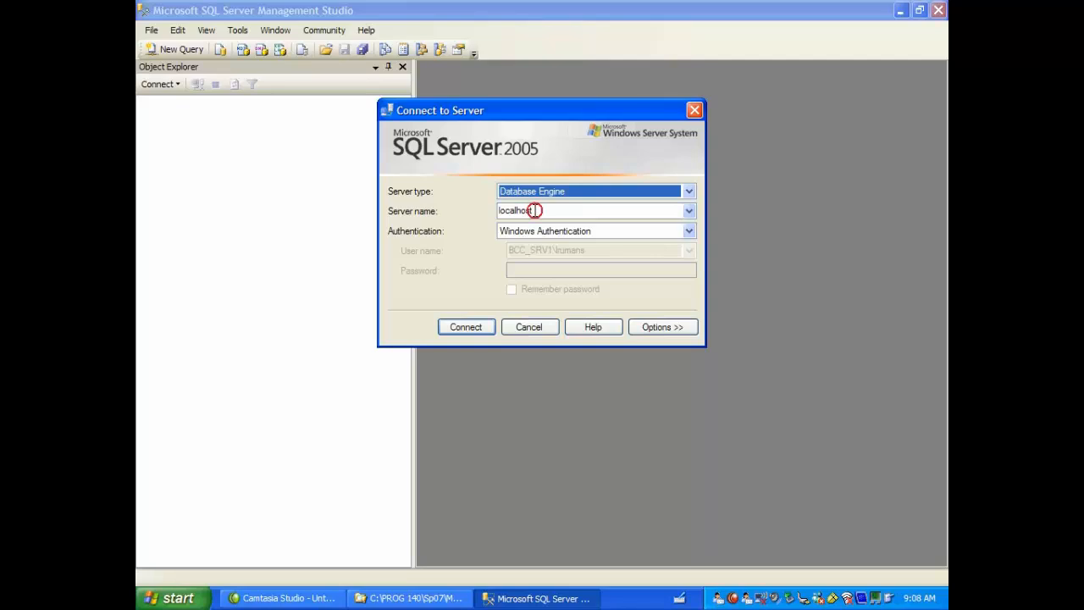
pyautogui.doubleClick(536, 210)
pyautogui.write('N252')
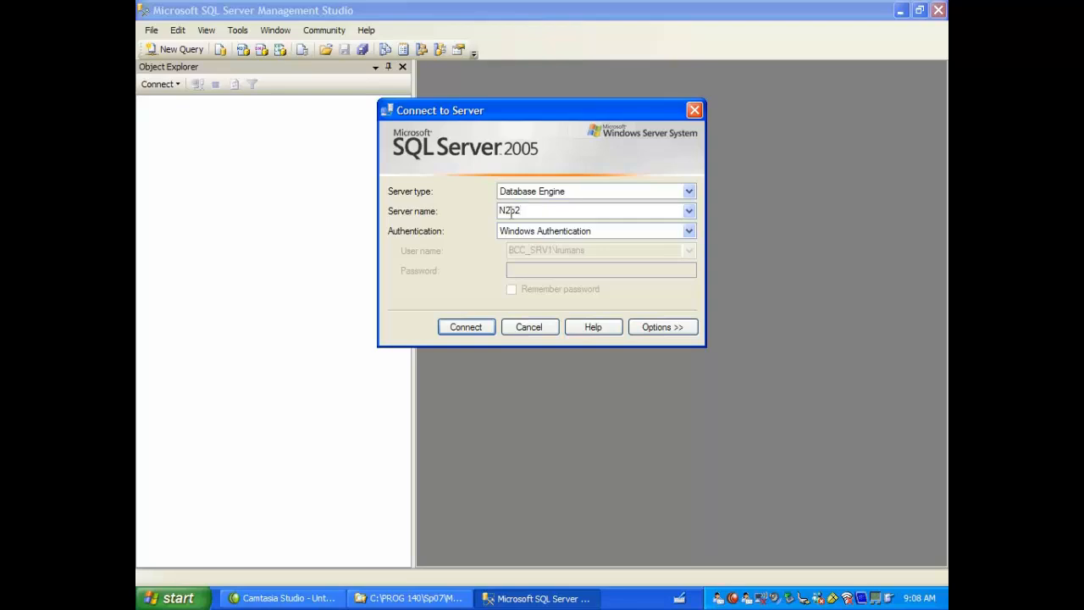
pyautogui.write('-001')
pyautogui.press('BackSpace')
pyautogui.press('BackSpace')
pyautogui.press('BackSpace')
pyautogui.press('BackSpace')
pyautogui.press('BackSpace')
pyautogui.press('BackSpace')
pyautogui.press('BackSpace')
pyautogui.press('BackSpace')
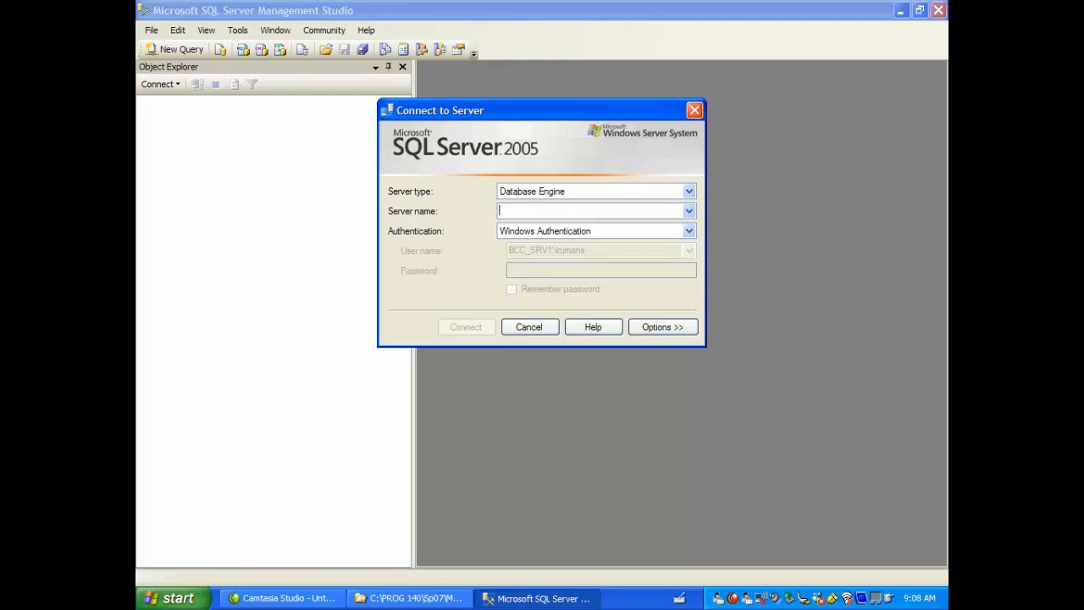
# Step: Set the server name to localhost and connect using Windows Authentication
pyautogui.write('loc')
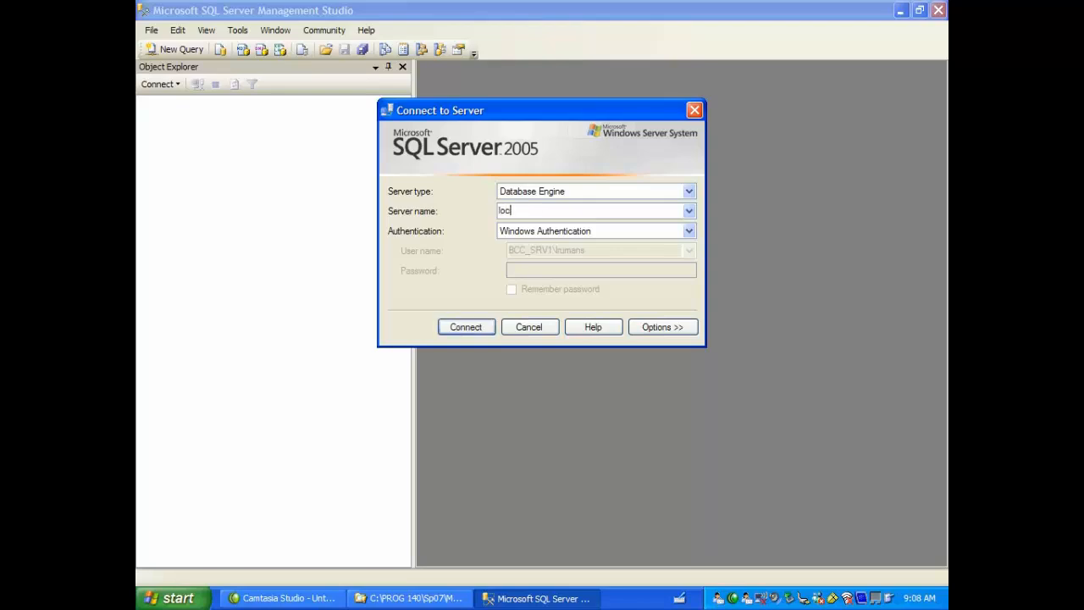
pyautogui.write('alhost')
pyautogui.click(689, 231)
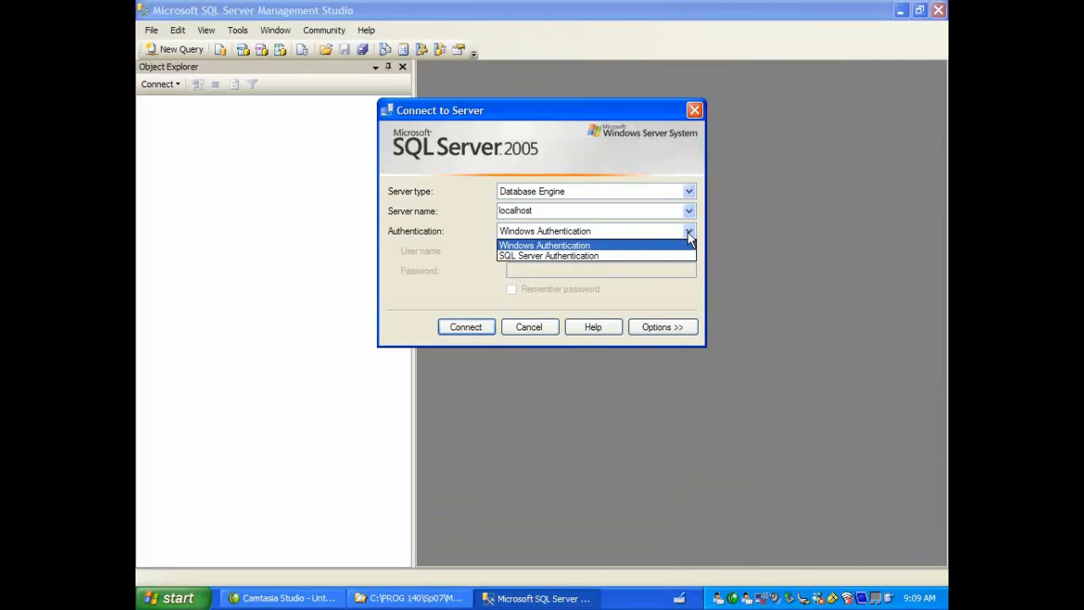
pyautogui.click(688, 232)
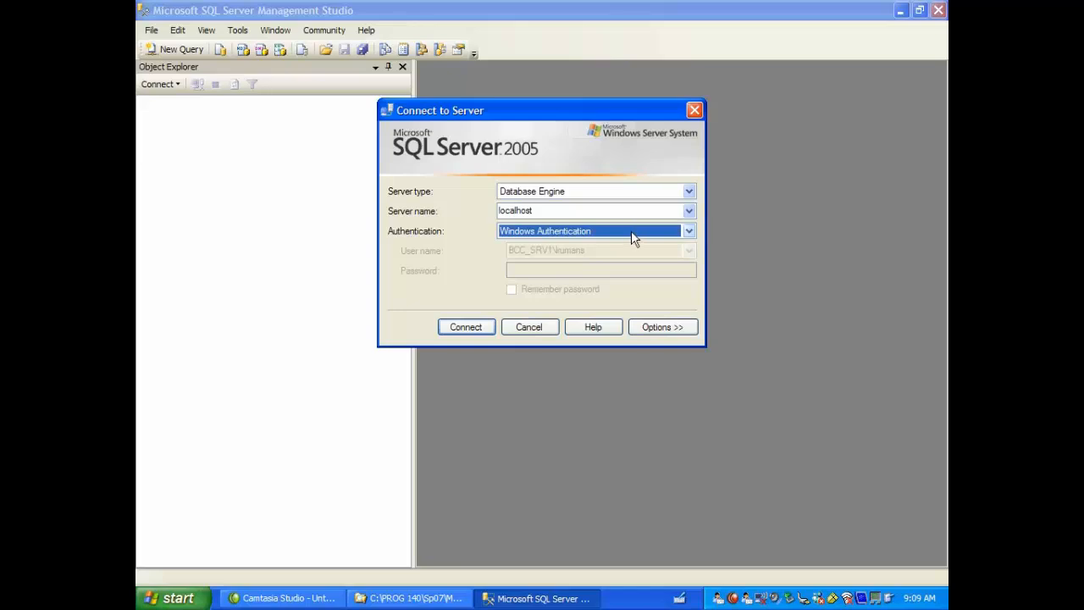
pyautogui.click(467, 328)
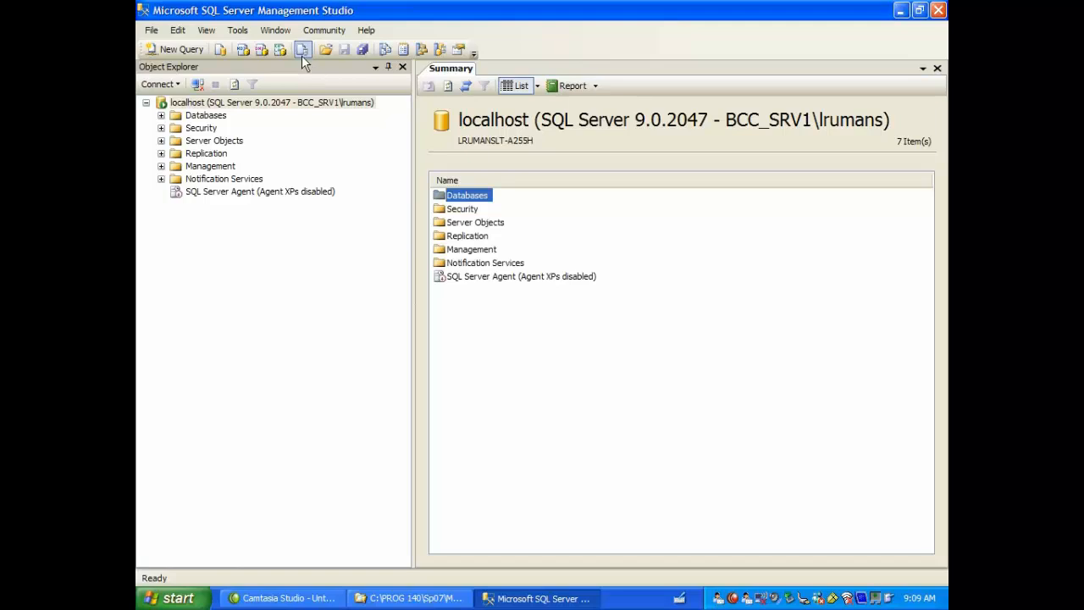
pyautogui.click(207, 31)
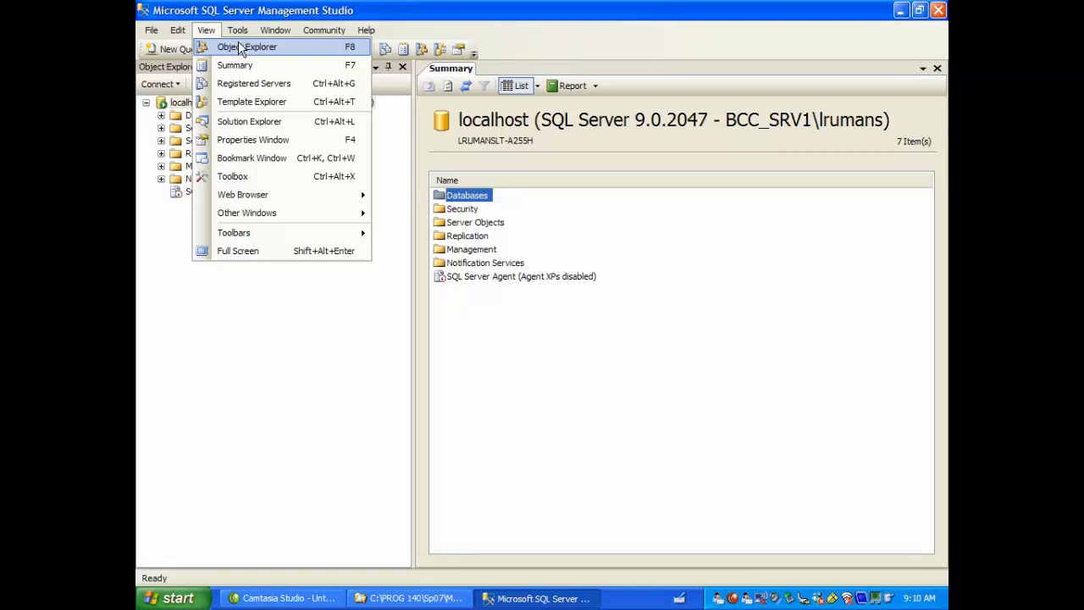
pyautogui.moveTo(323, 30)
pyautogui.click(386, 17)
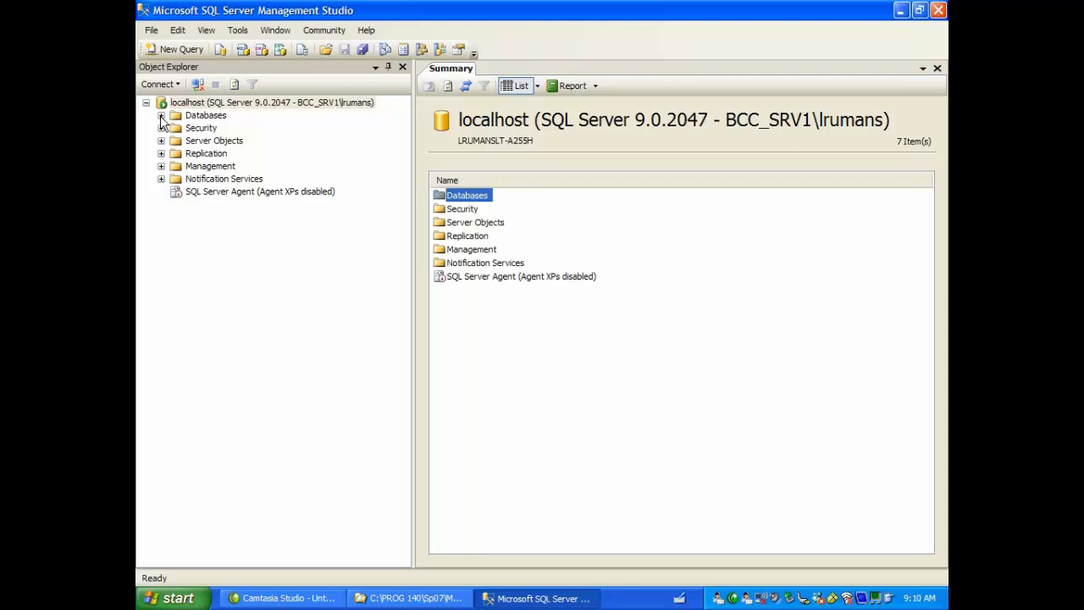
# Step: Select the AdventureWorks database and expand its object tree down to the columns of the HumanResources.Employee table
pyautogui.click(161, 116)
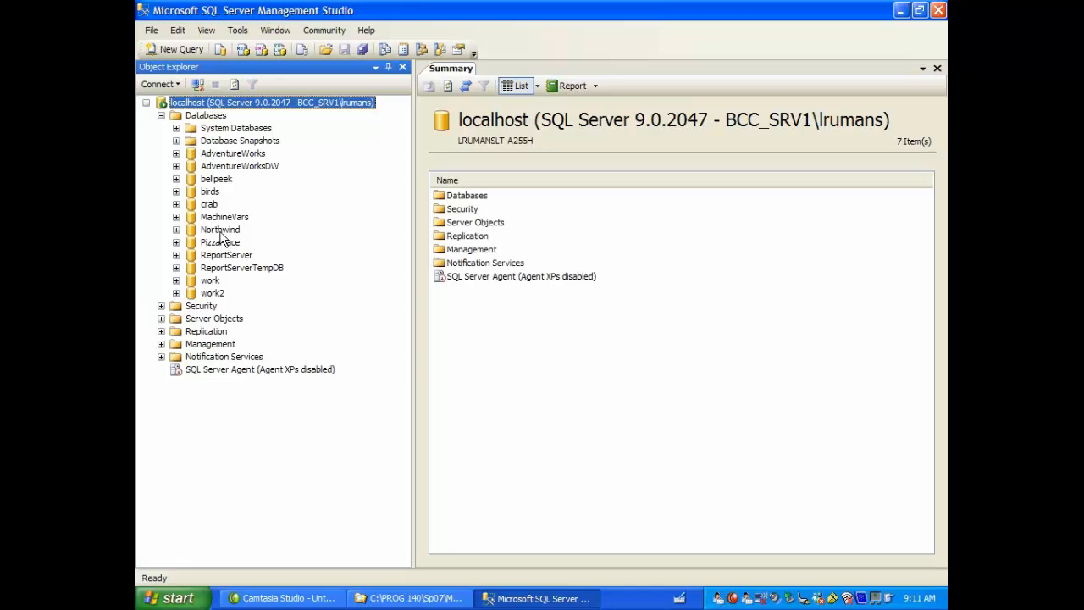
pyautogui.click(236, 155)
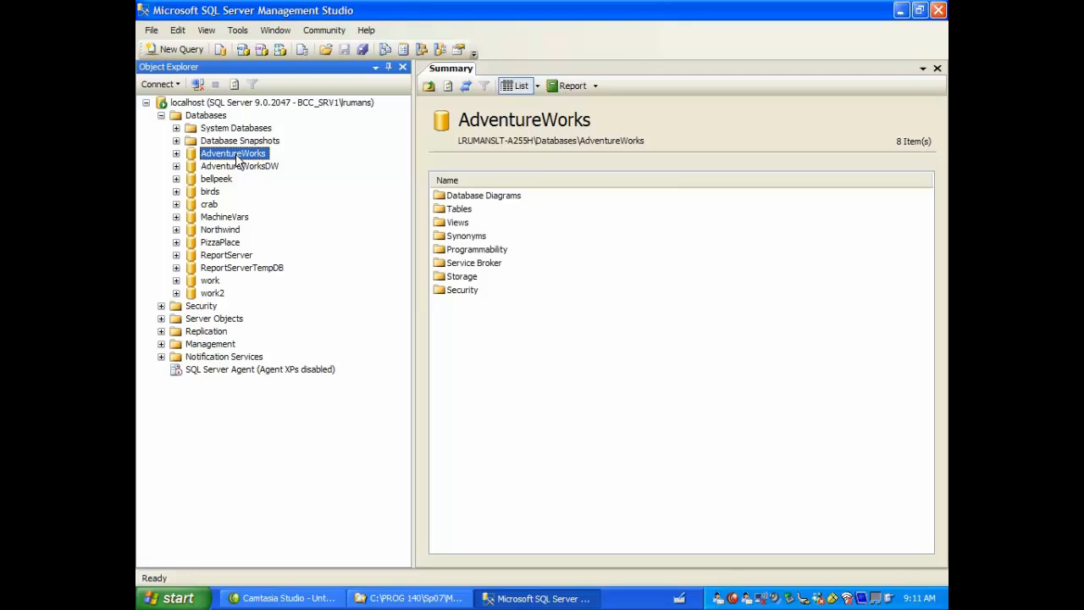
pyautogui.click(176, 154)
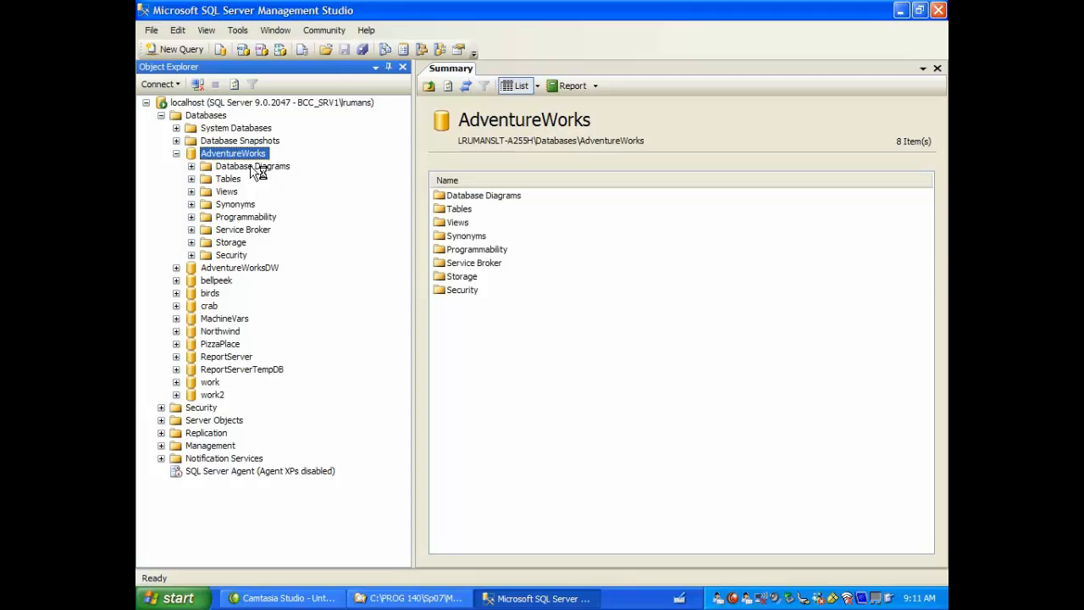
pyautogui.click(192, 179)
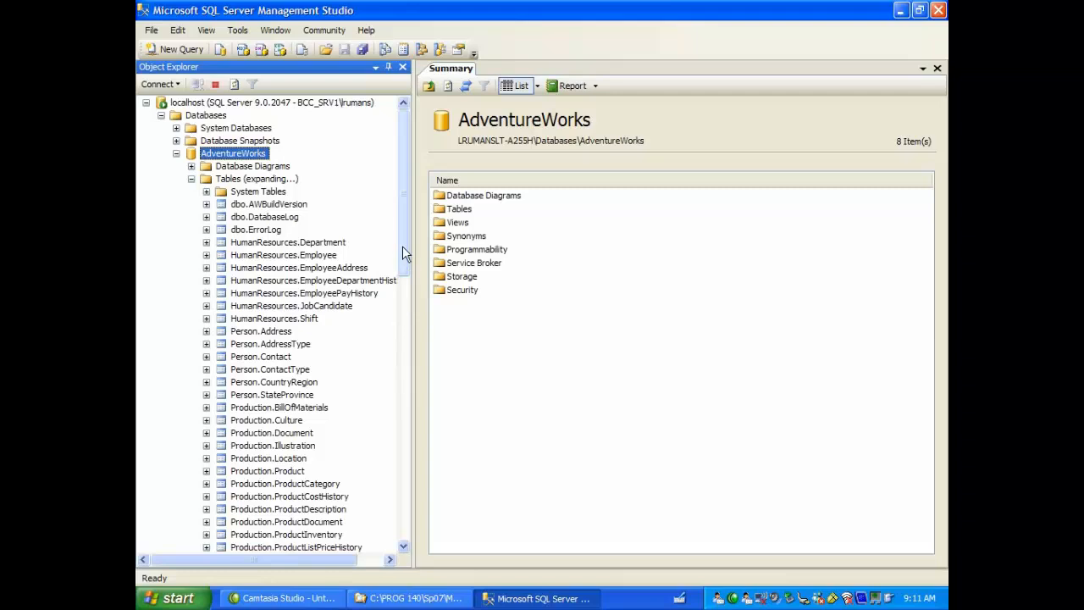
pyautogui.moveTo(407, 254)
pyautogui.mouseDown()
pyautogui.moveTo(405, 312)
pyautogui.moveTo(403, 263)
pyautogui.mouseUp()
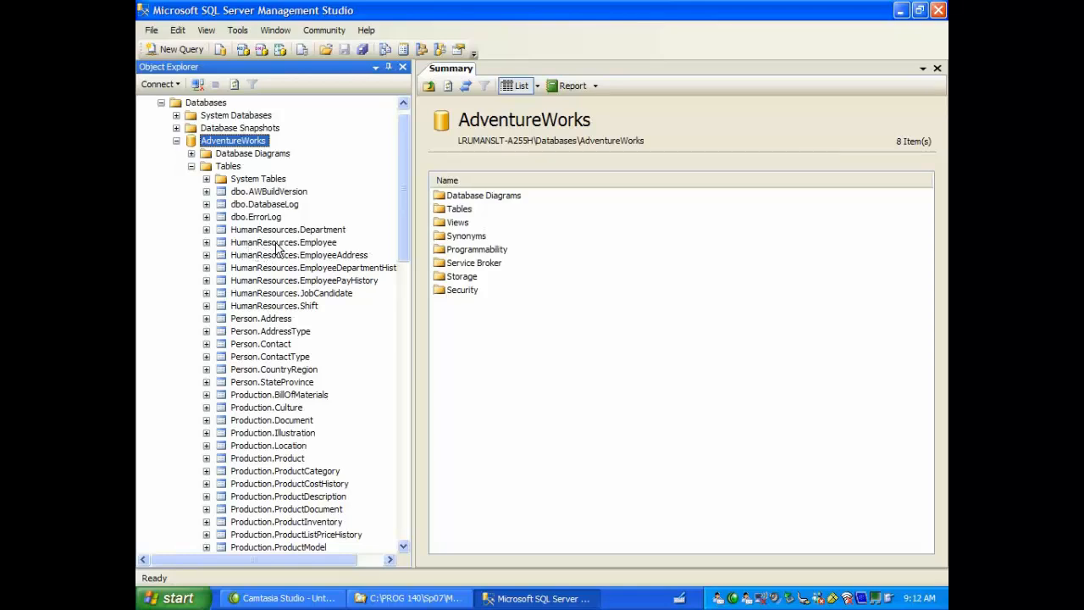
pyautogui.click(206, 243)
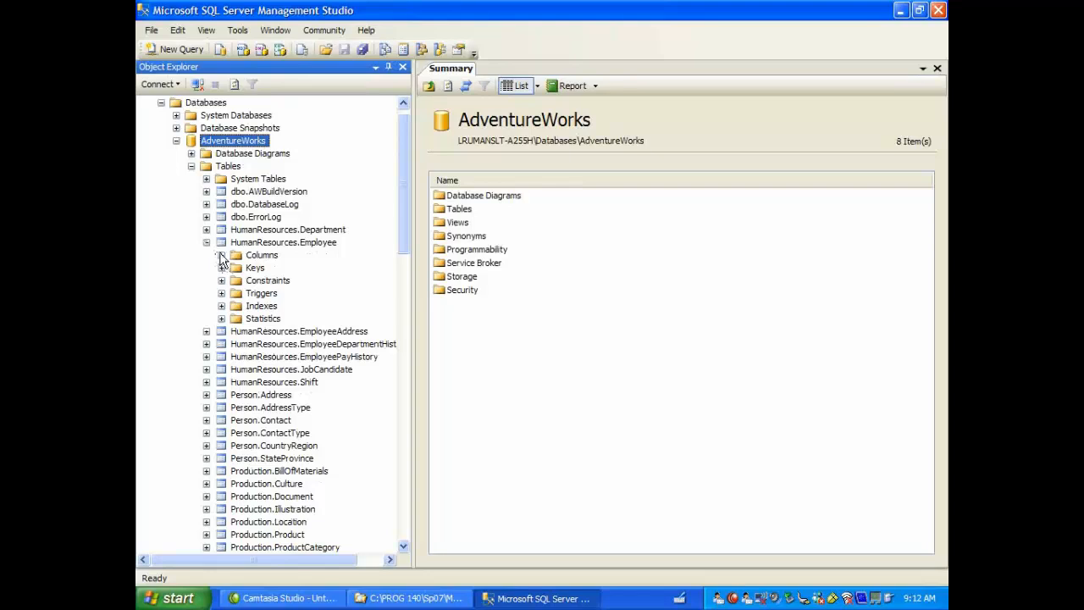
pyautogui.click(220, 255)
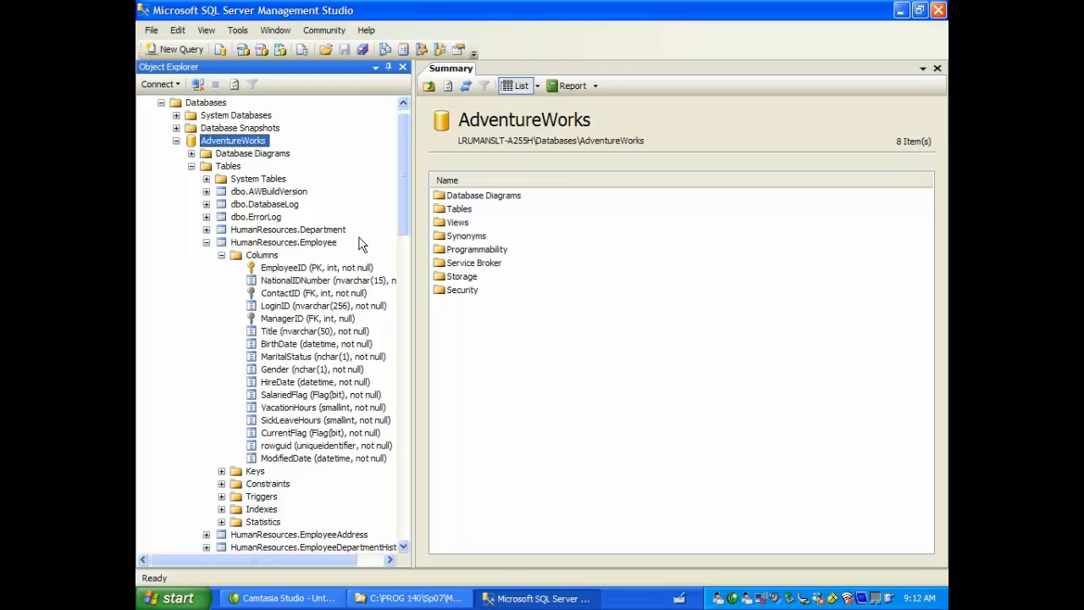
# Step: View the databases inside the System Databases folder and collapse the folder again
pyautogui.click(176, 116)
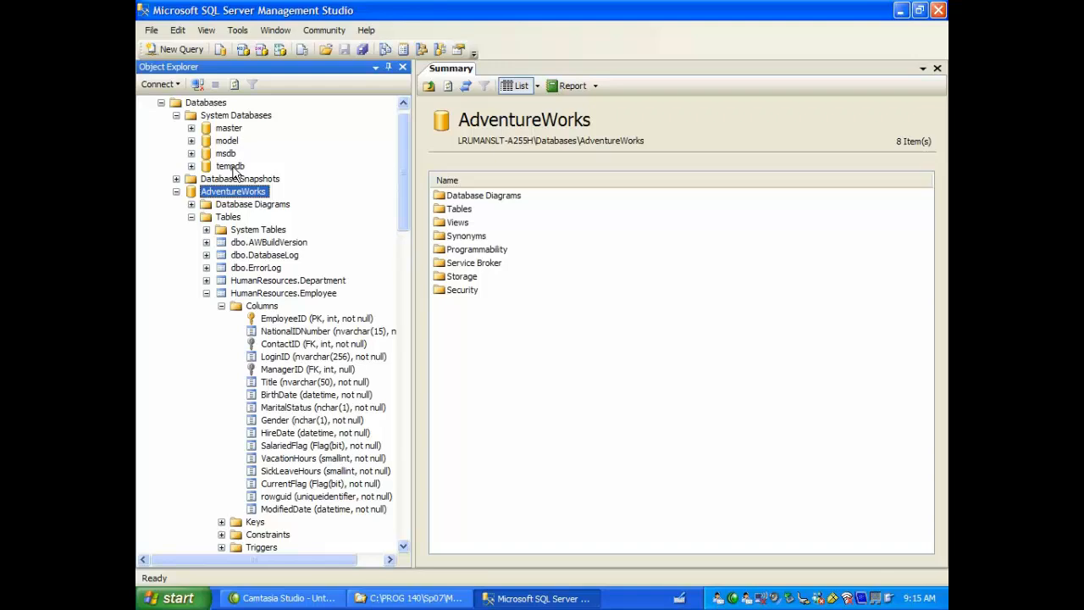
pyautogui.click(175, 115)
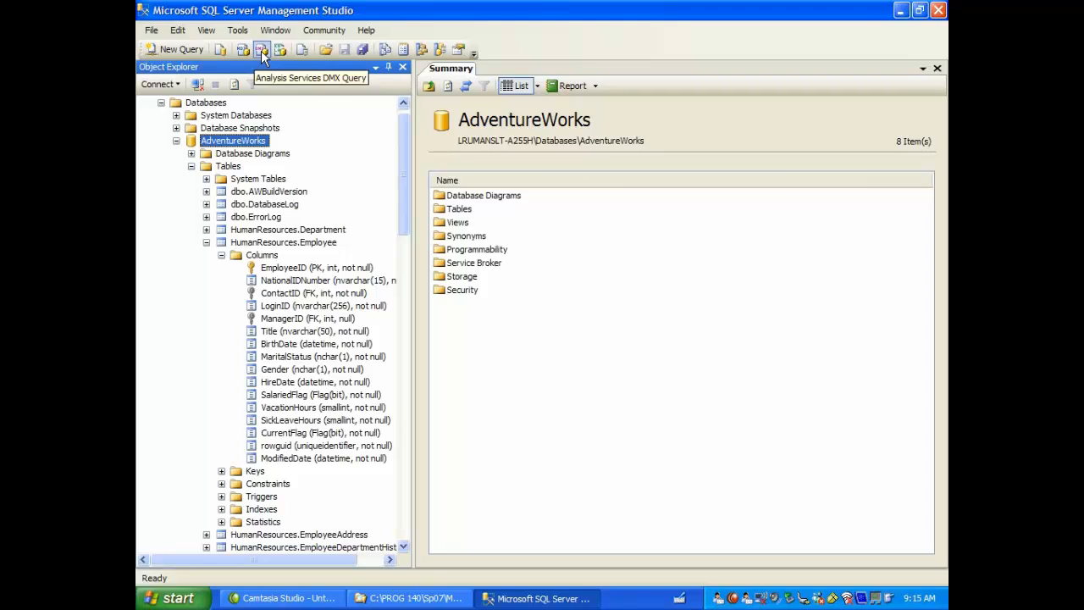
# Step: Open a new Database Engine query connected to localhost and run "select * from HumanResources.Employee" in it
pyautogui.click(219, 51)
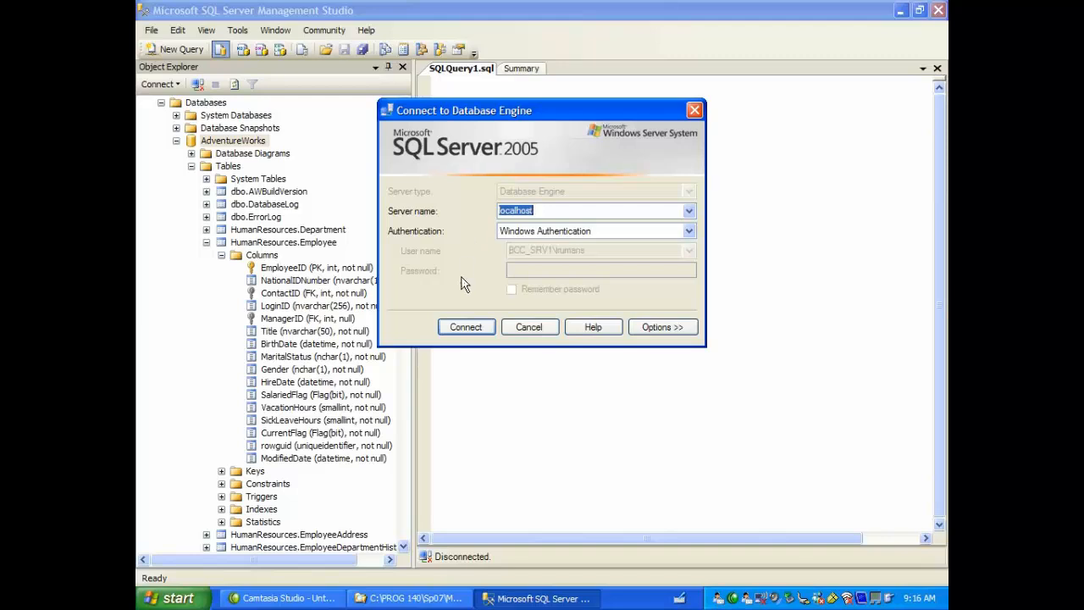
pyautogui.click(471, 327)
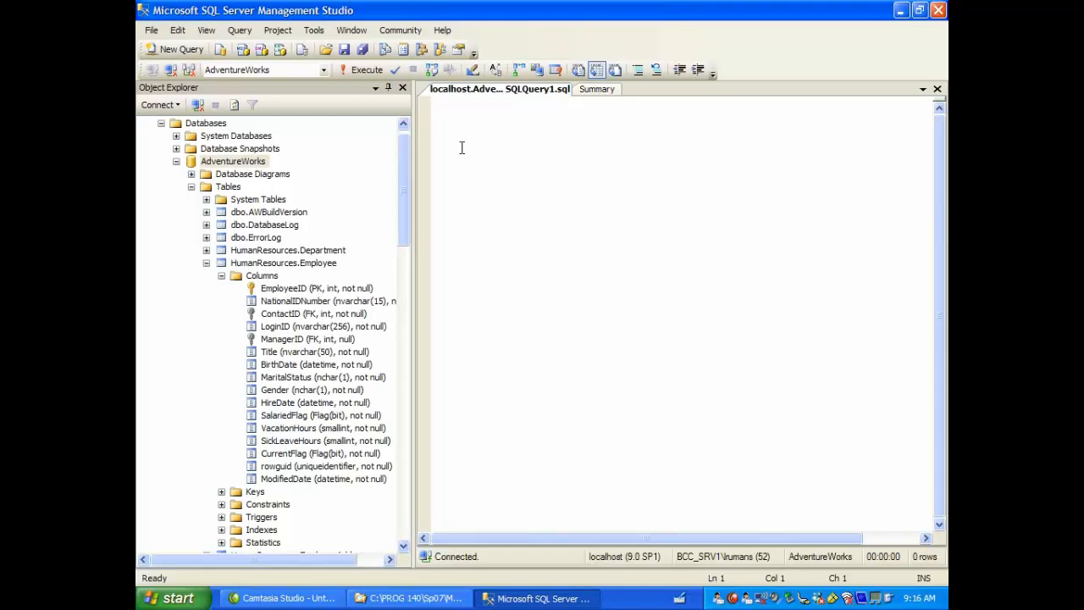
pyautogui.write('sele')
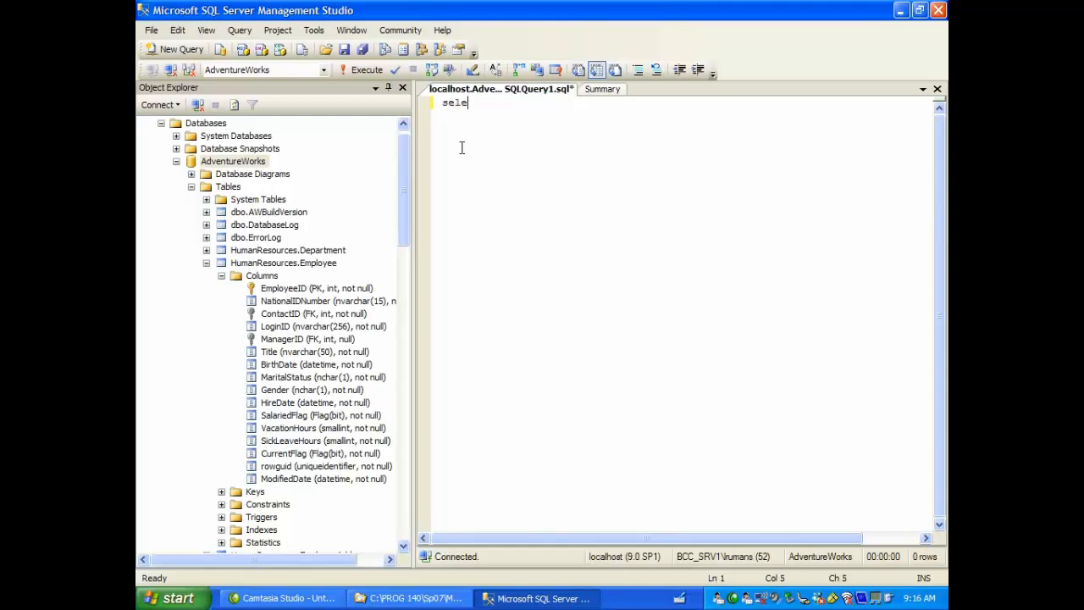
pyautogui.write('ct * from HumanResourc')
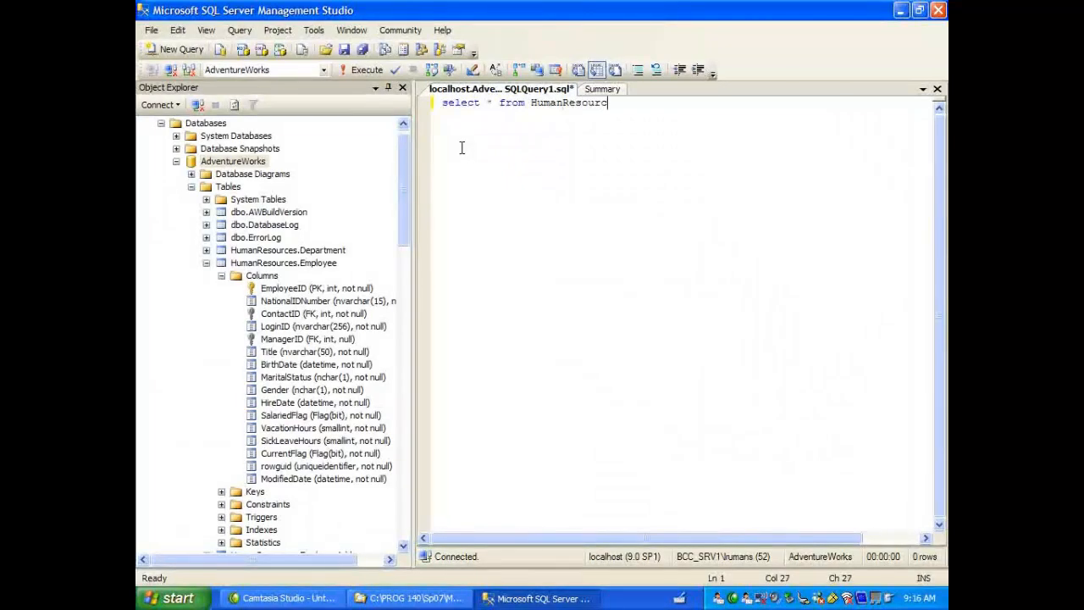
pyautogui.write('es.Employee')
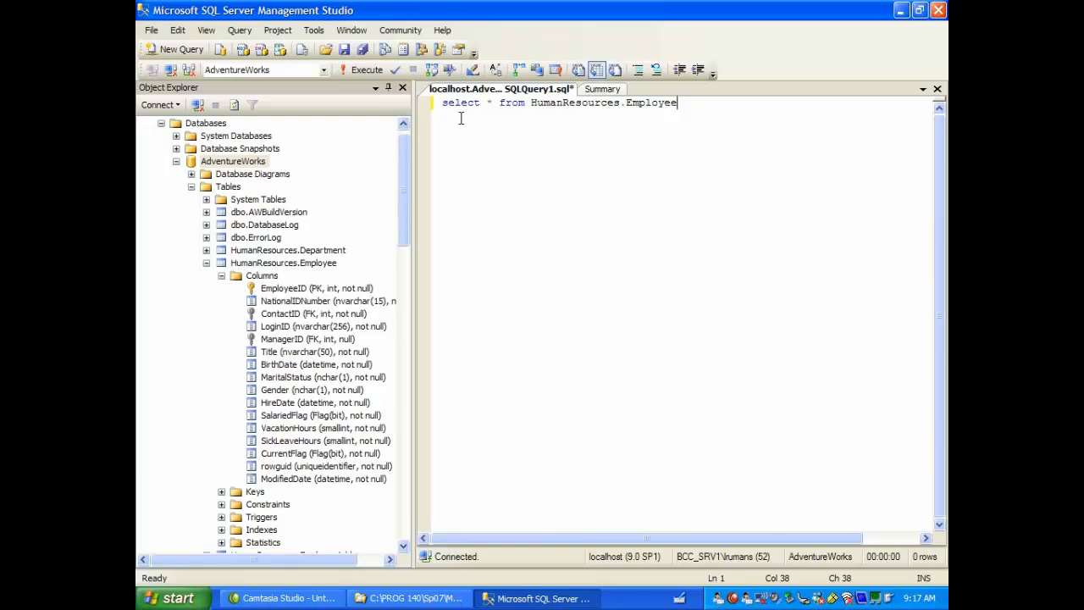
pyautogui.click(432, 106)
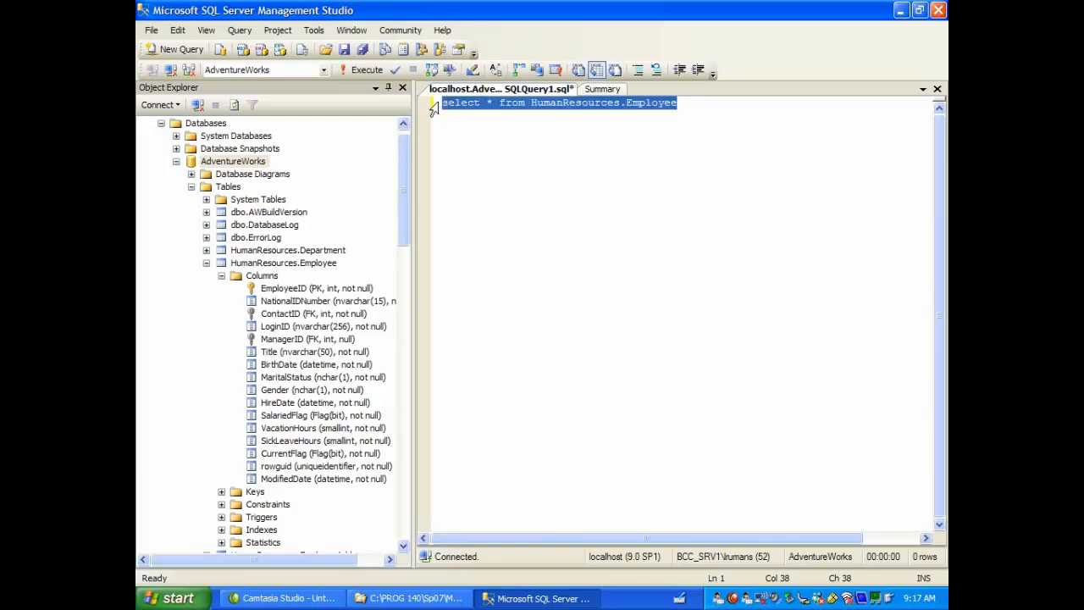
pyautogui.click(365, 69)
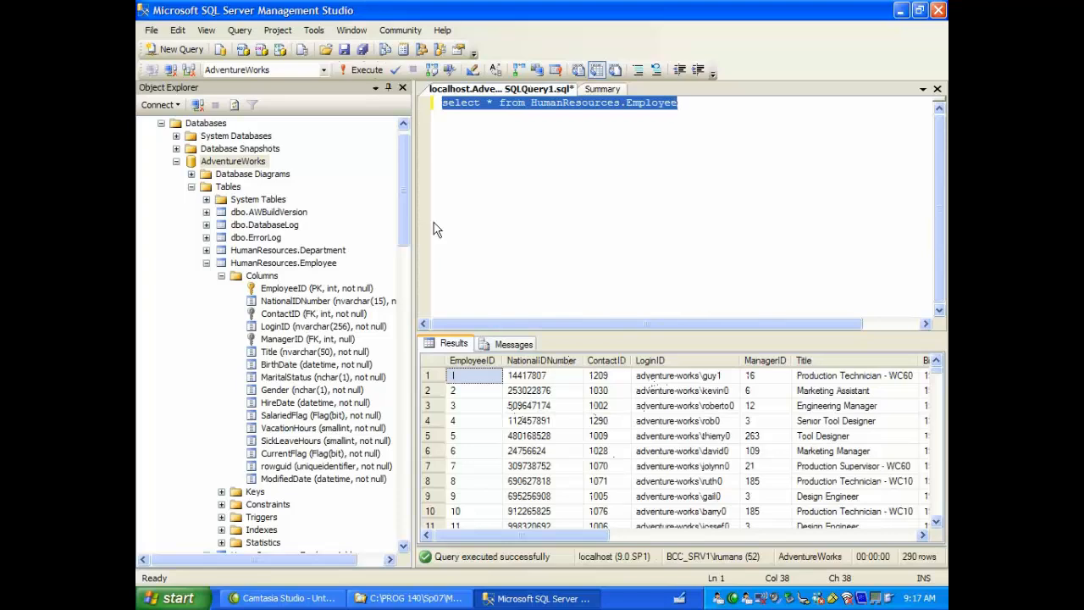
# Step: Switch the query to the AdventureWorksDW database and try to run the same select statement there
pyautogui.click(324, 70)
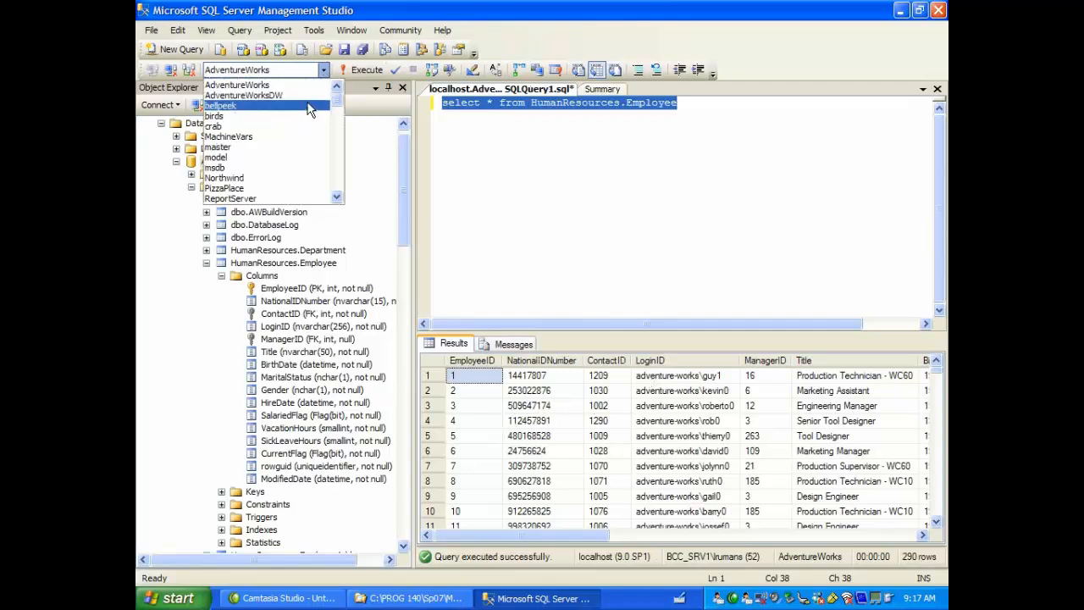
pyautogui.click(309, 96)
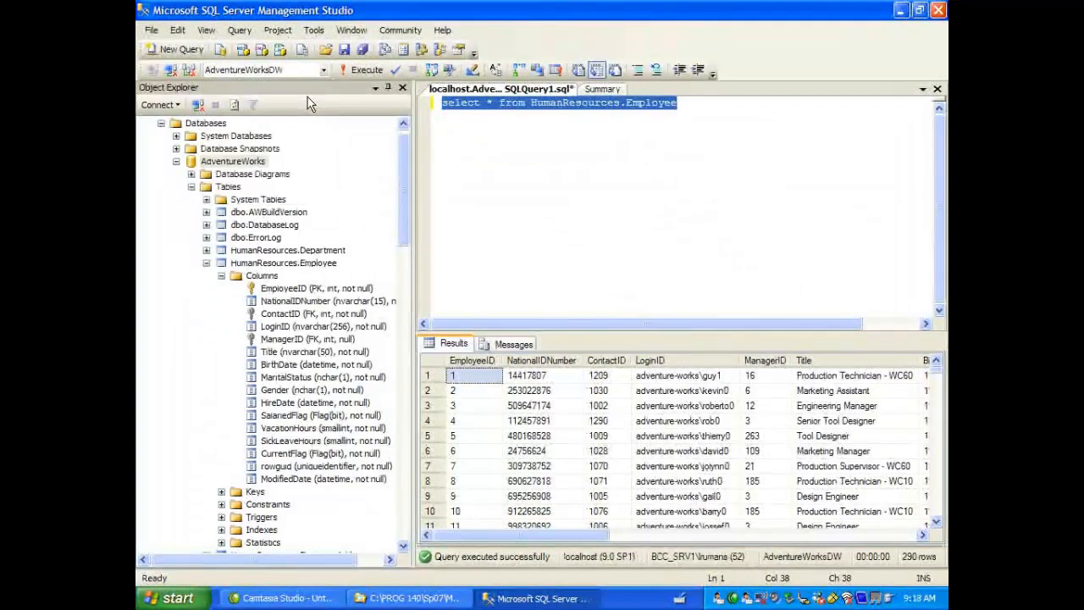
pyautogui.click(362, 72)
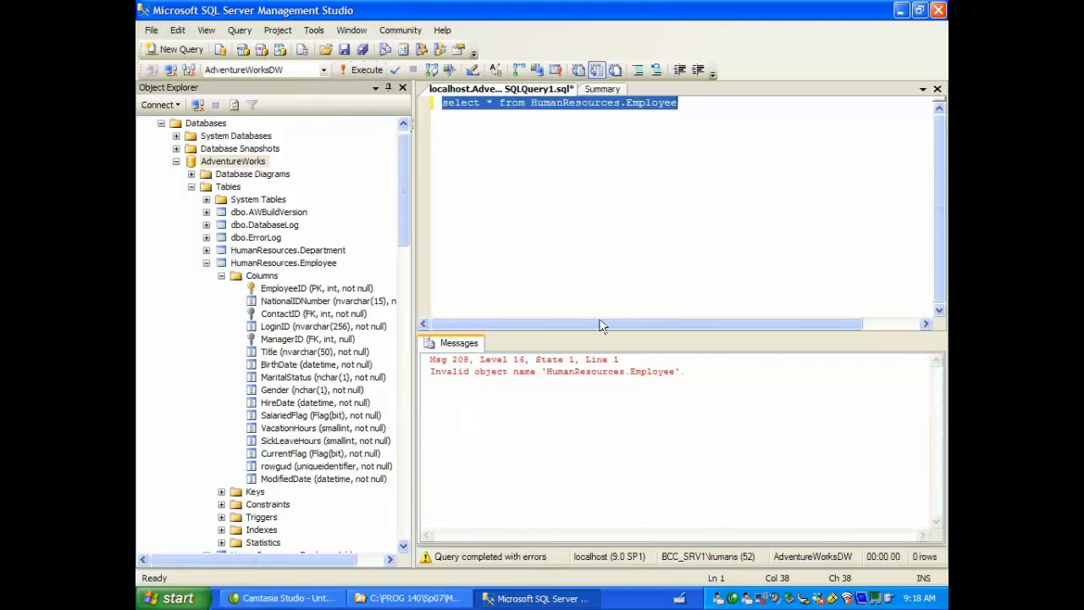
pyautogui.moveTo(683, 375); pyautogui.dragTo(447, 398)
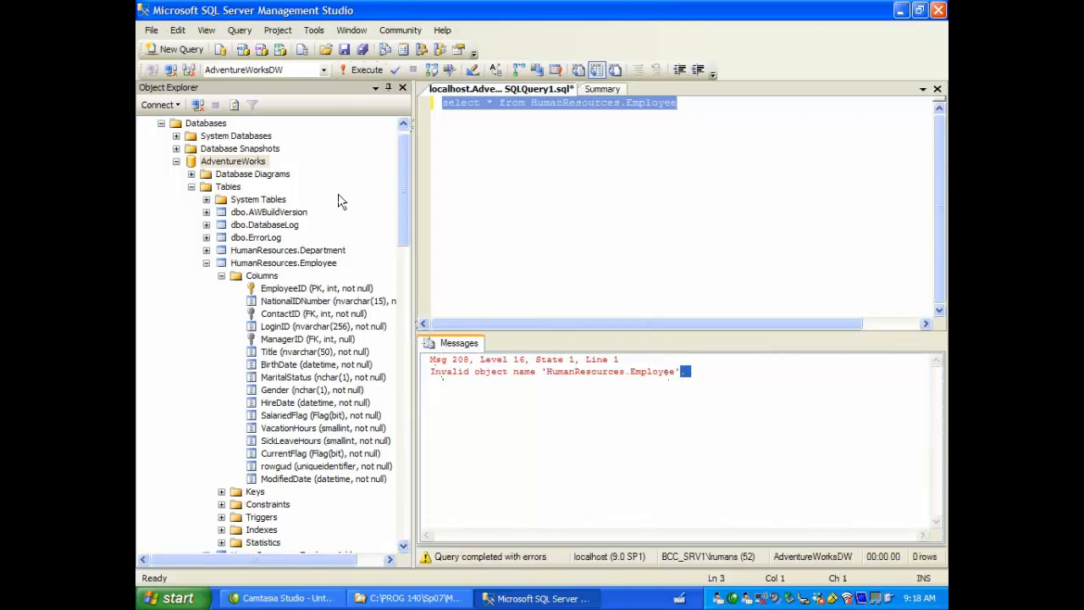
# Step: Set the query's database back to AdventureWorks and place the cursor at the end of the select statement
pyautogui.click(322, 70)
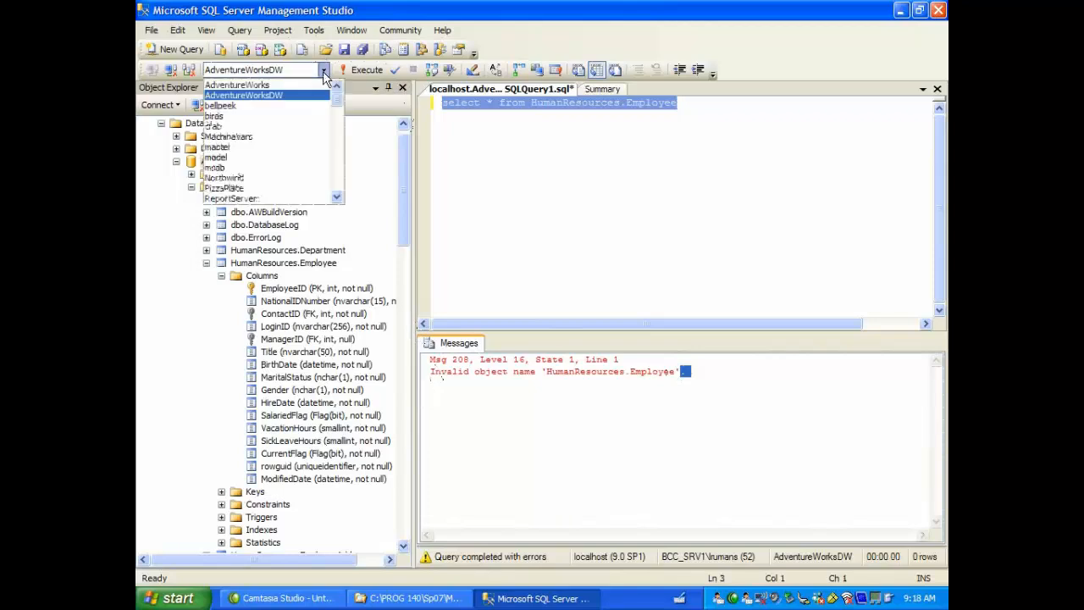
pyautogui.click(317, 85)
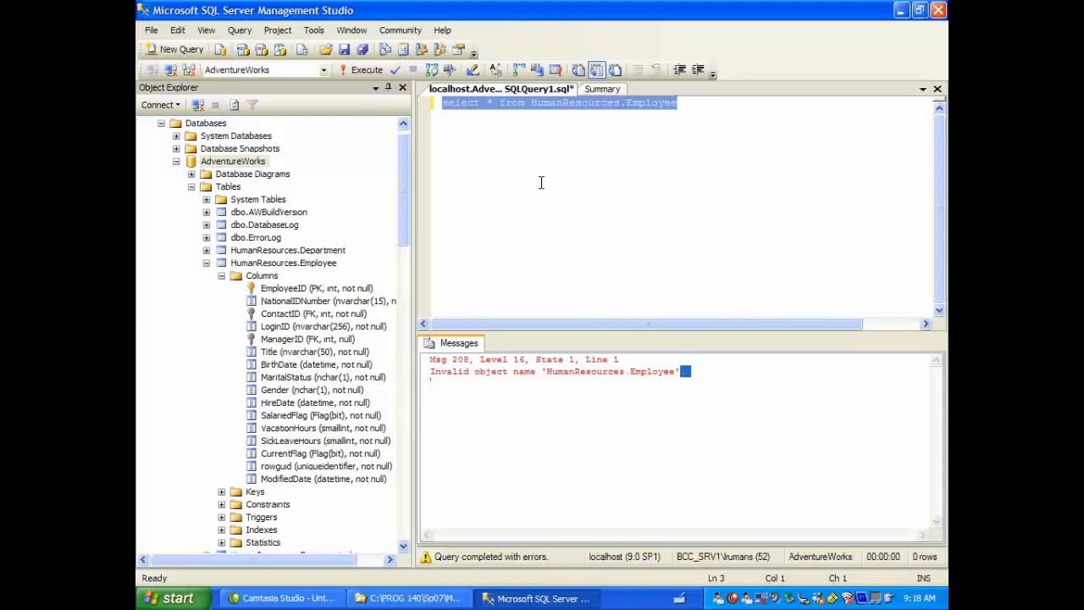
pyautogui.click(624, 148)
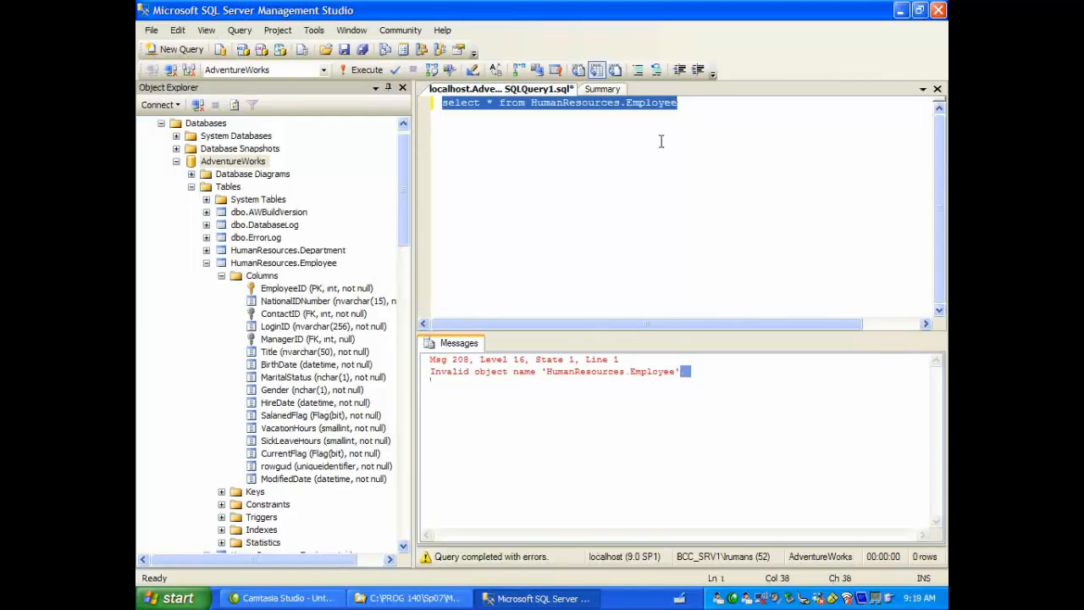
pyautogui.click(690, 107)
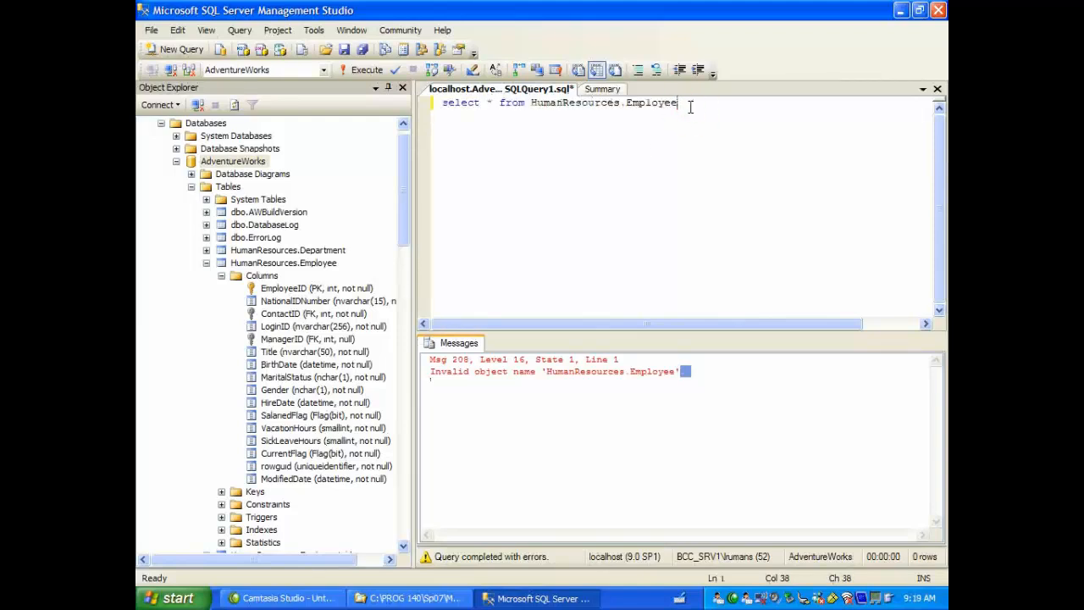
# Step: Add the statement "select * from HumanResources.Department" below the Employee query, separated by a blank line
pyautogui.press('Return')
pyautogui.write('selec')
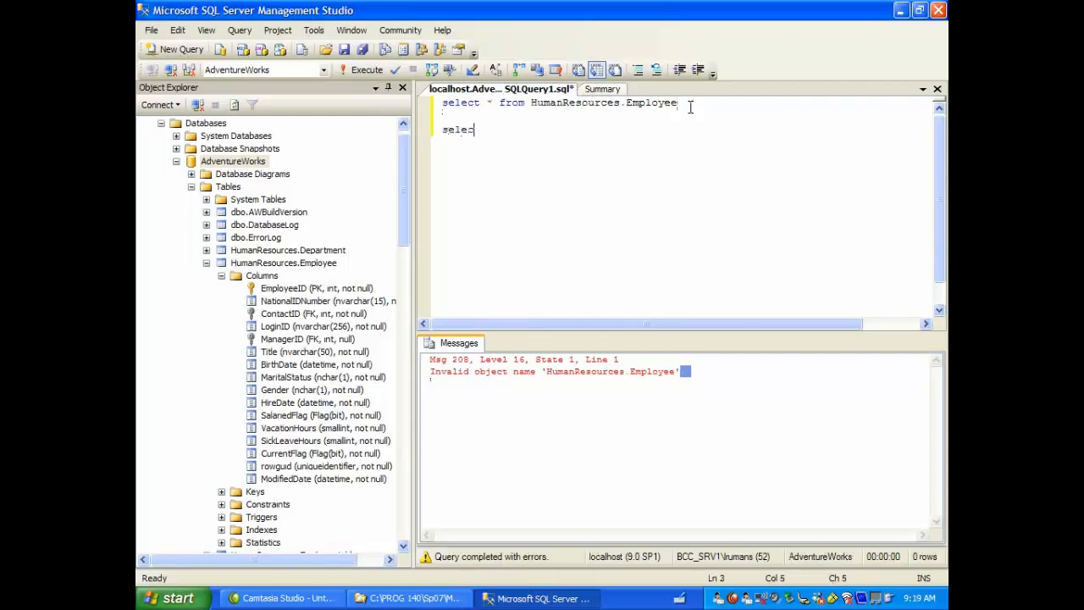
pyautogui.write('t * from HumanResour')
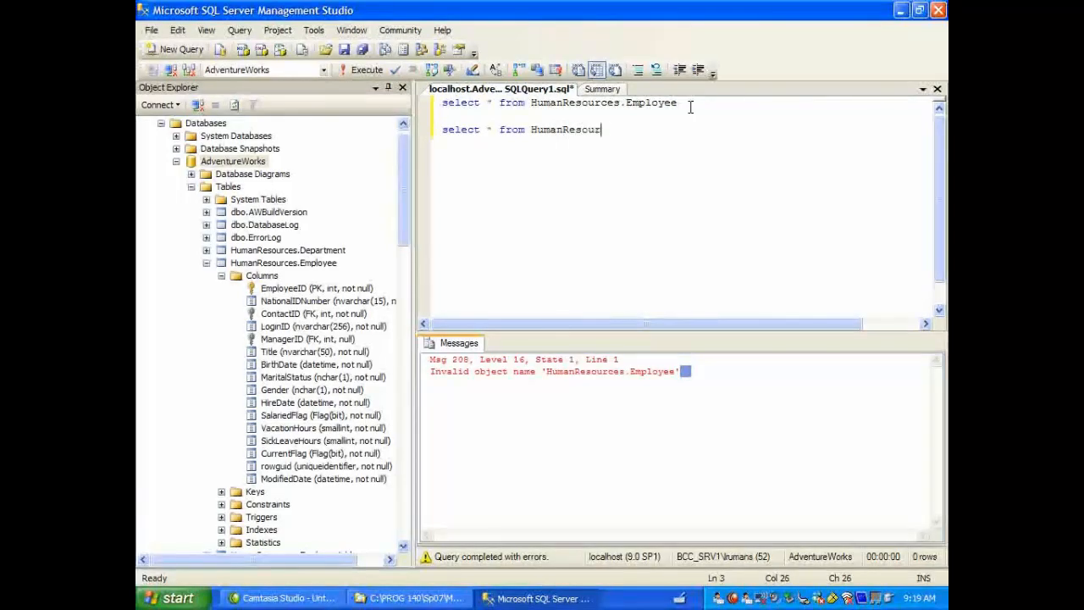
pyautogui.write('ces.Depa')
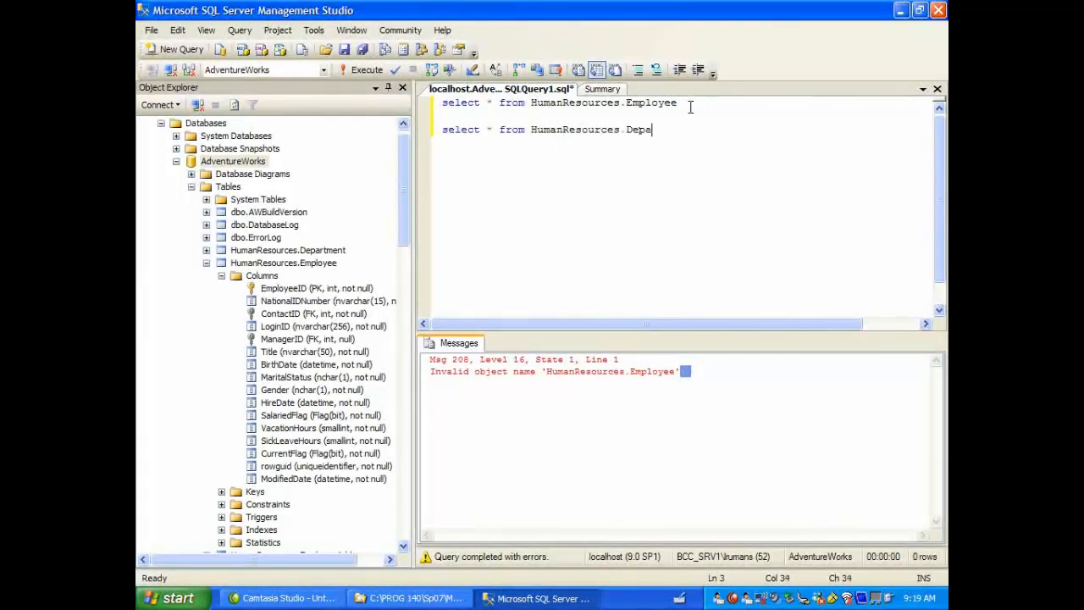
pyautogui.write('rtment')
# Step: Run only the HumanResources.Department select statement and enlarge the results pane
pyautogui.moveTo(690, 129); pyautogui.dragTo(443, 129)
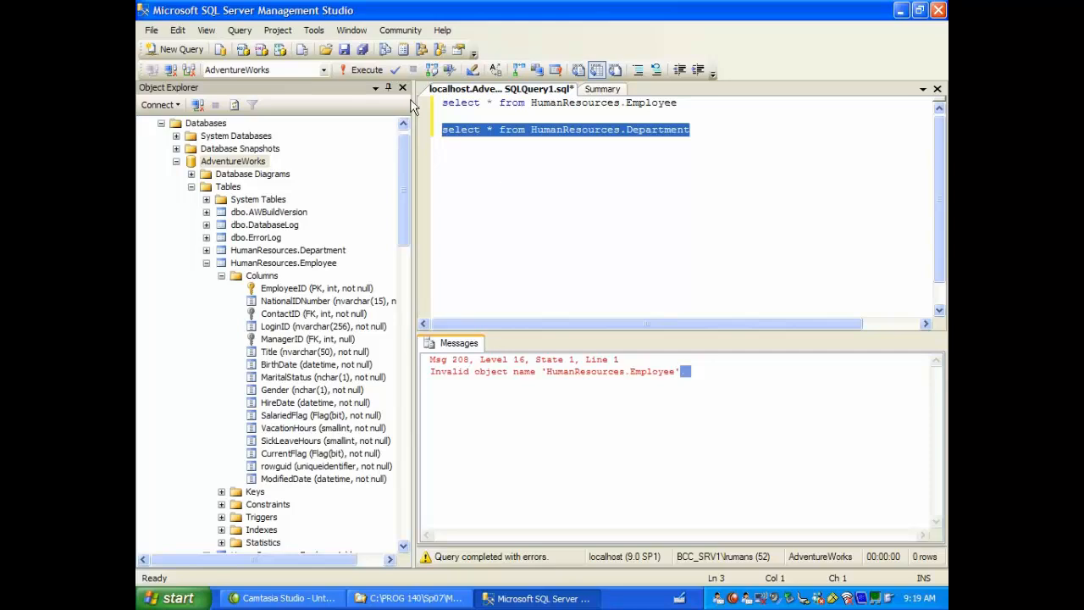
pyautogui.click(373, 73)
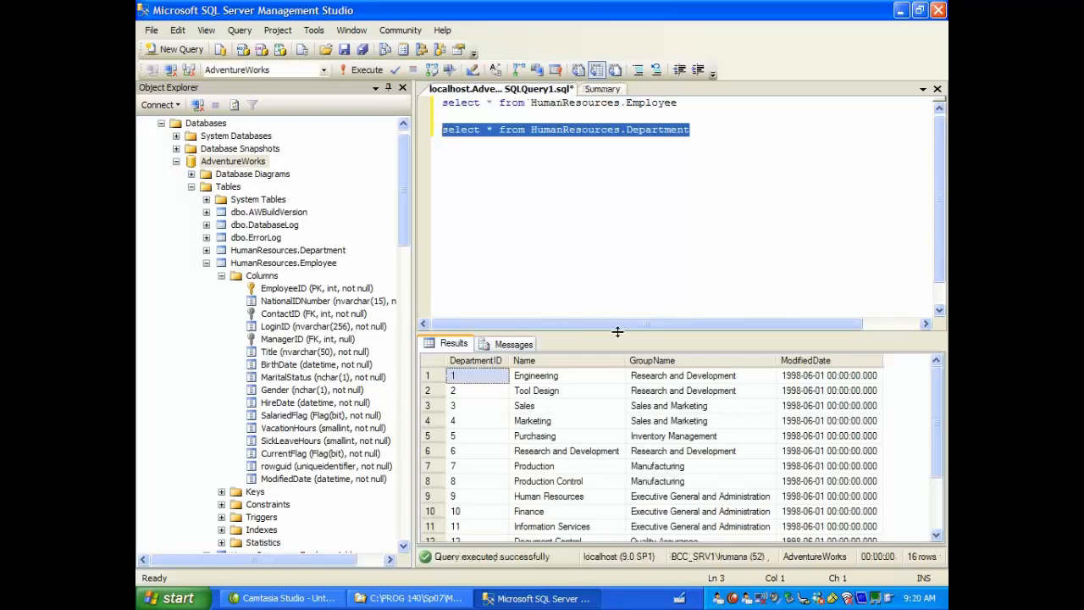
pyautogui.moveTo(618, 331); pyautogui.dragTo(617, 271)
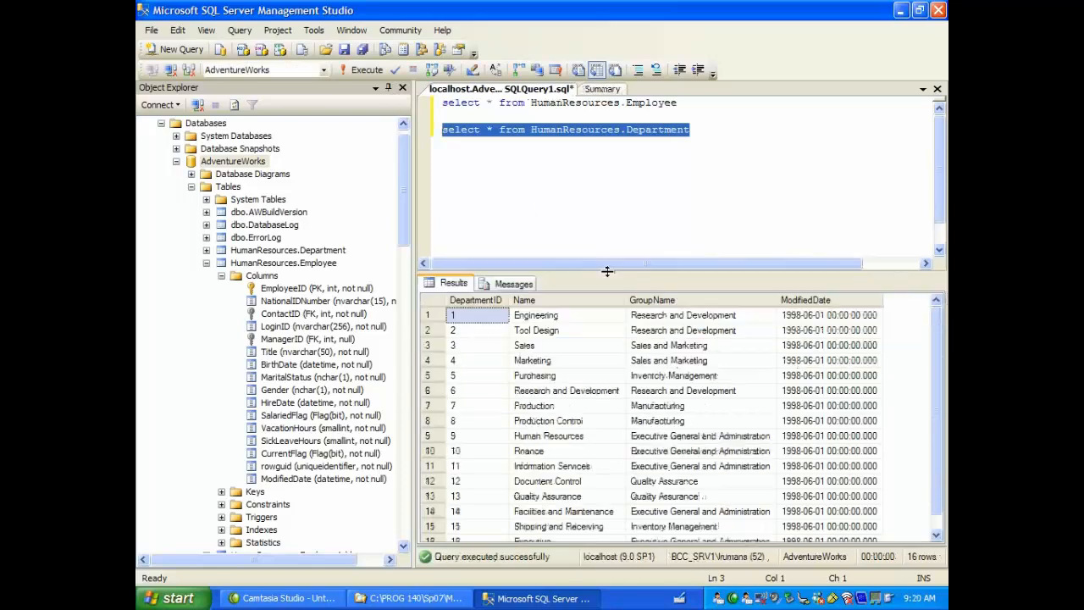
# Step: Run both select statements together and view the Employee and Department result sets
pyautogui.click(706, 188)
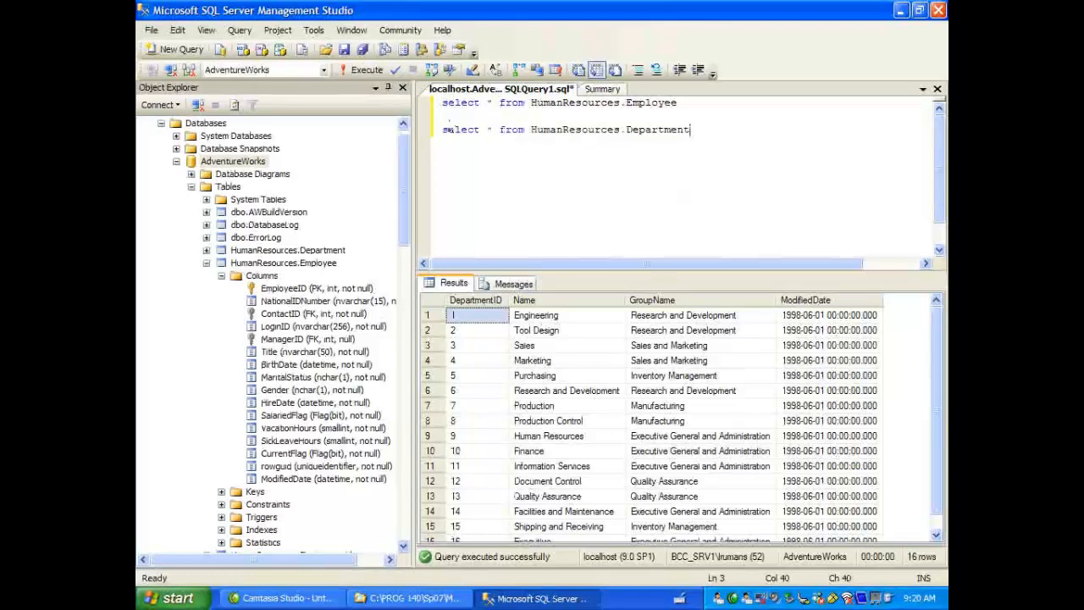
pyautogui.click(378, 74)
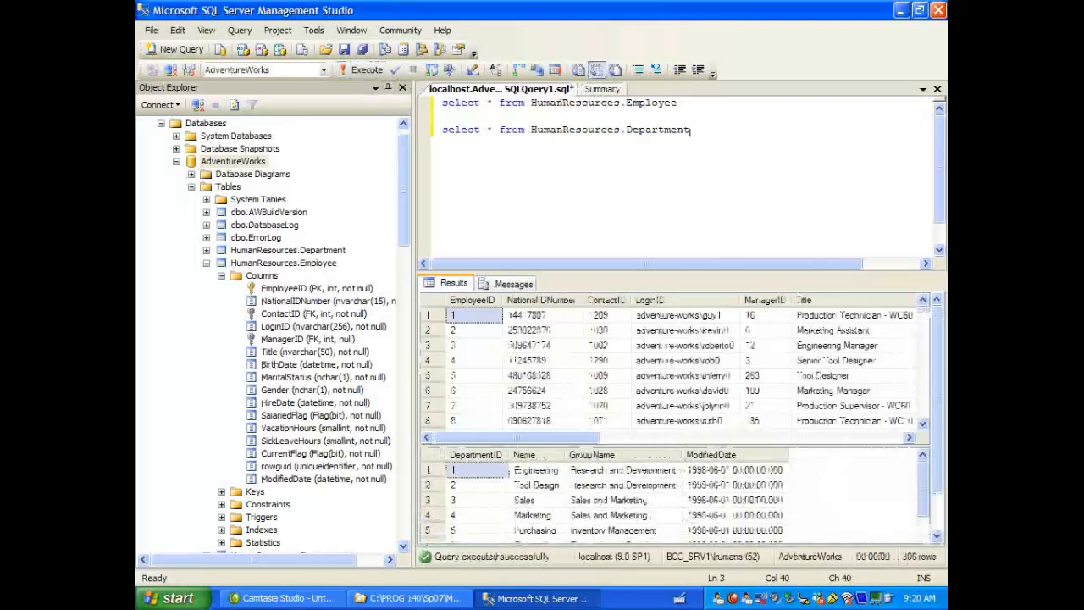
pyautogui.click(580, 285)
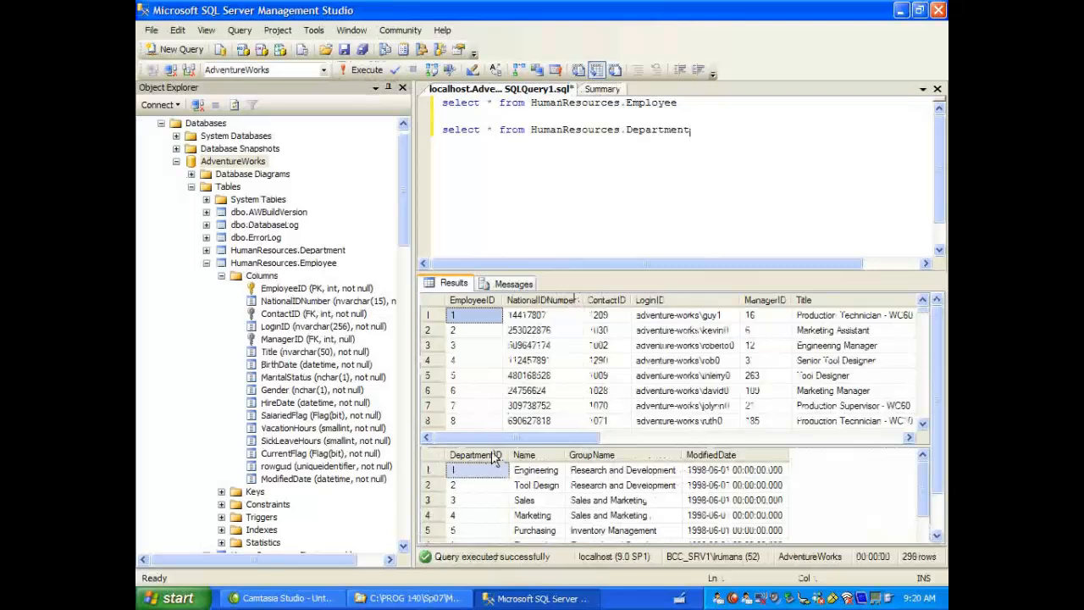
pyautogui.scroll(-1, 495, 458)
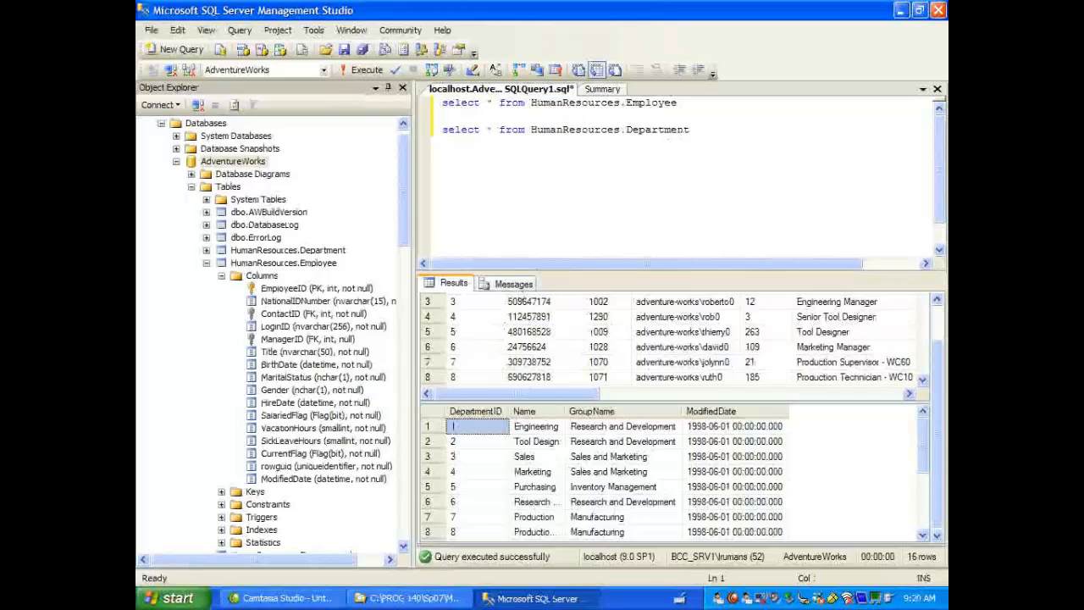
# Step: Open a second Database Engine query connected to localhost, and return to the SQLQuery1.sql query
pyautogui.click(695, 130)
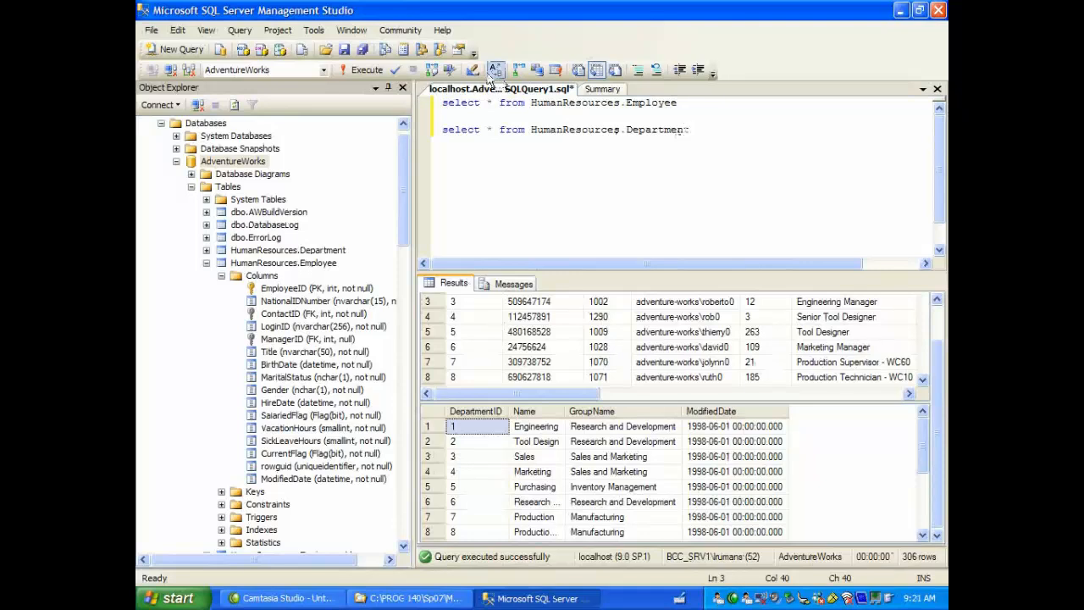
pyautogui.click(220, 51)
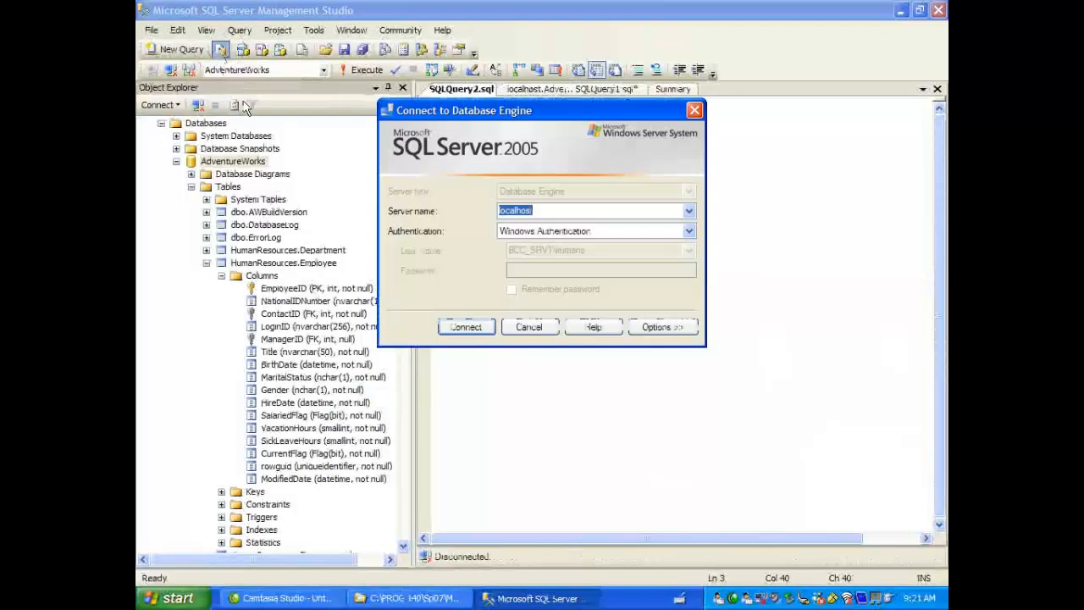
pyautogui.click(474, 330)
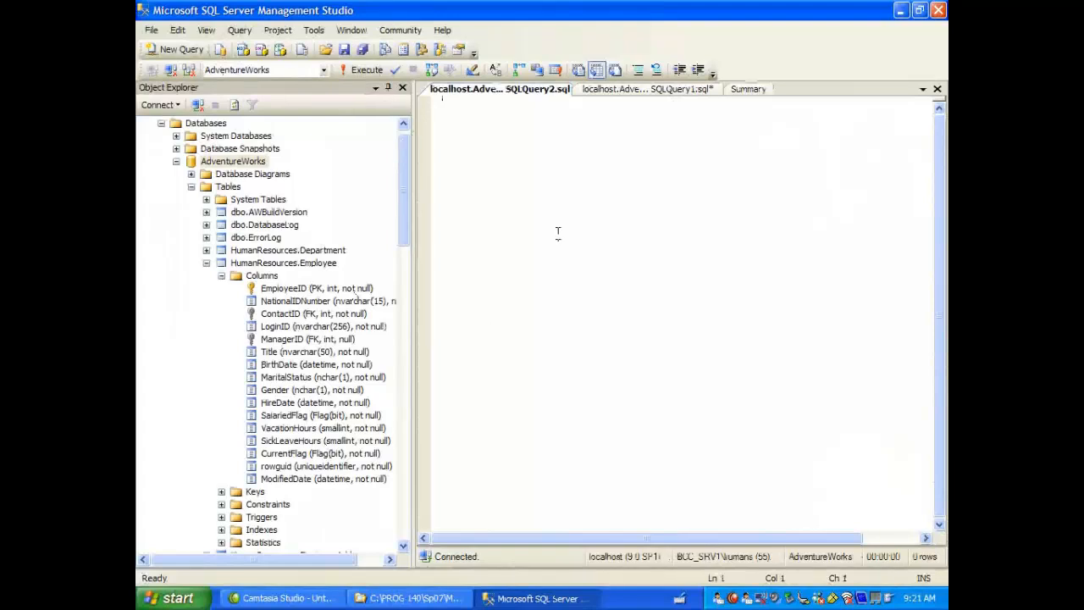
pyautogui.click(647, 90)
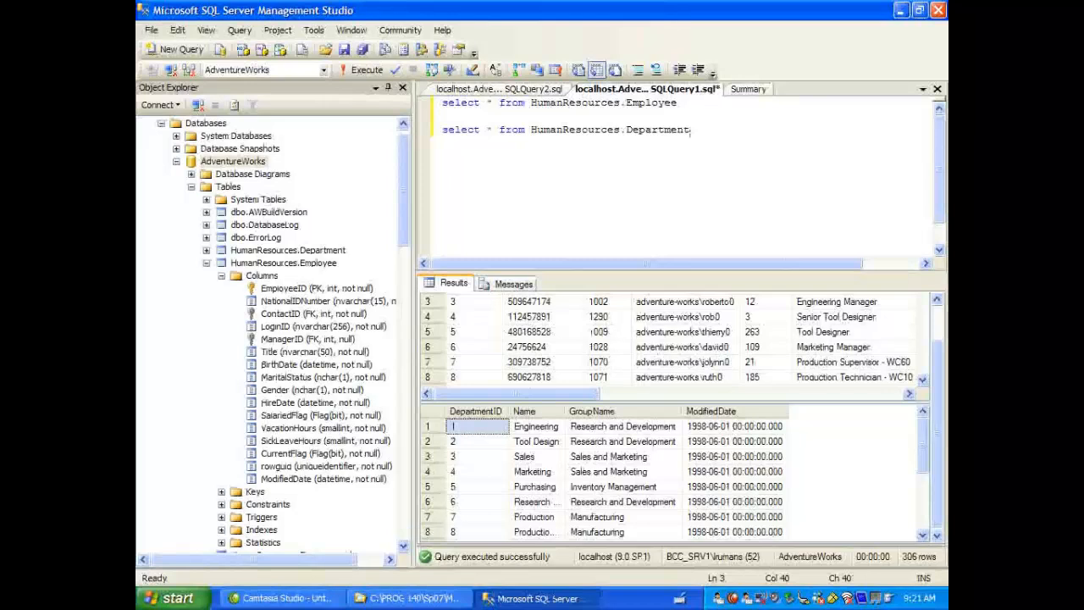
# Step: Save the query containing the two select statements as Demo.sql in the Projects folder
pyautogui.write(';')
pyautogui.click(152, 33)
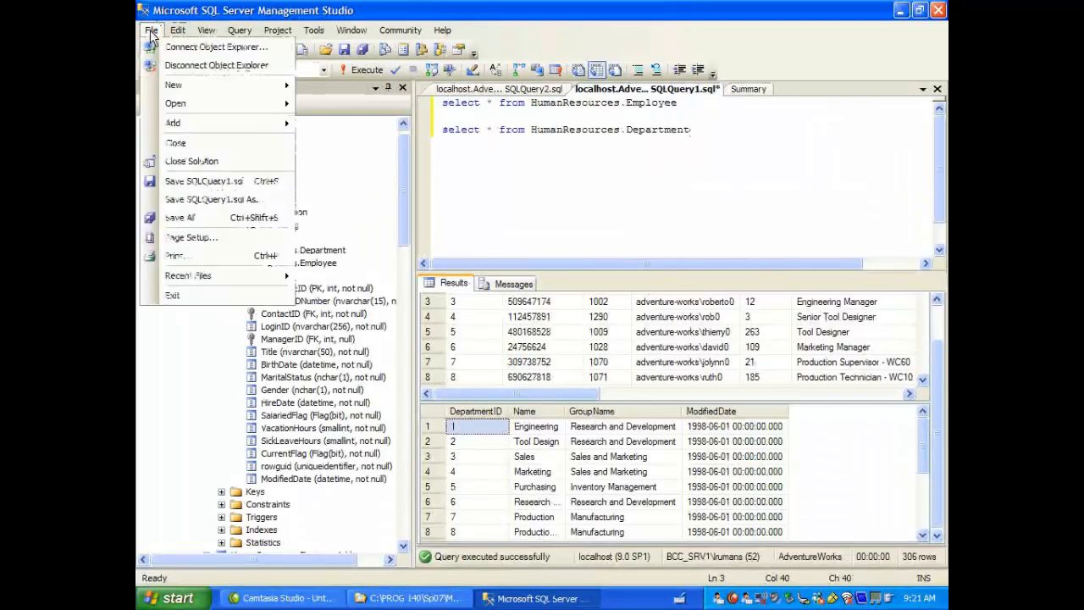
pyautogui.click(217, 181)
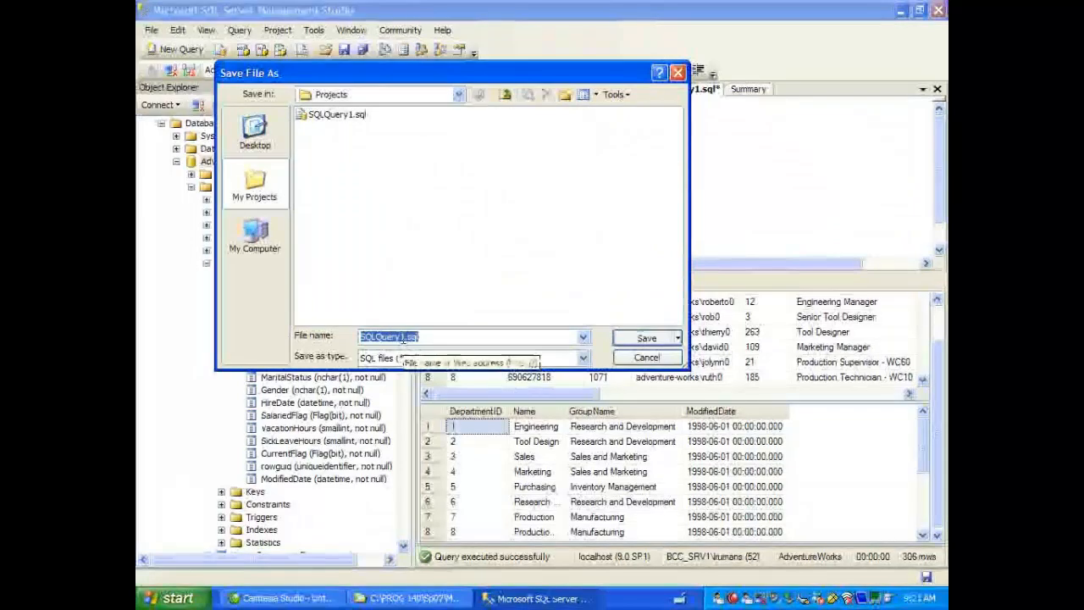
pyautogui.moveTo(405, 337); pyautogui.dragTo(366, 337)
pyautogui.write('Demo')
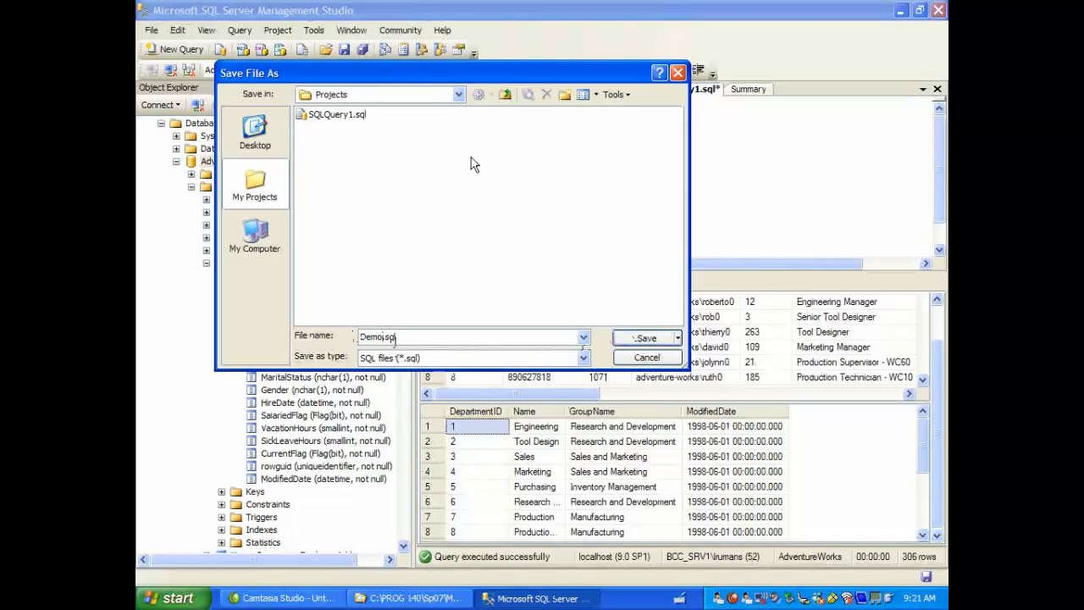
pyautogui.click(460, 95)
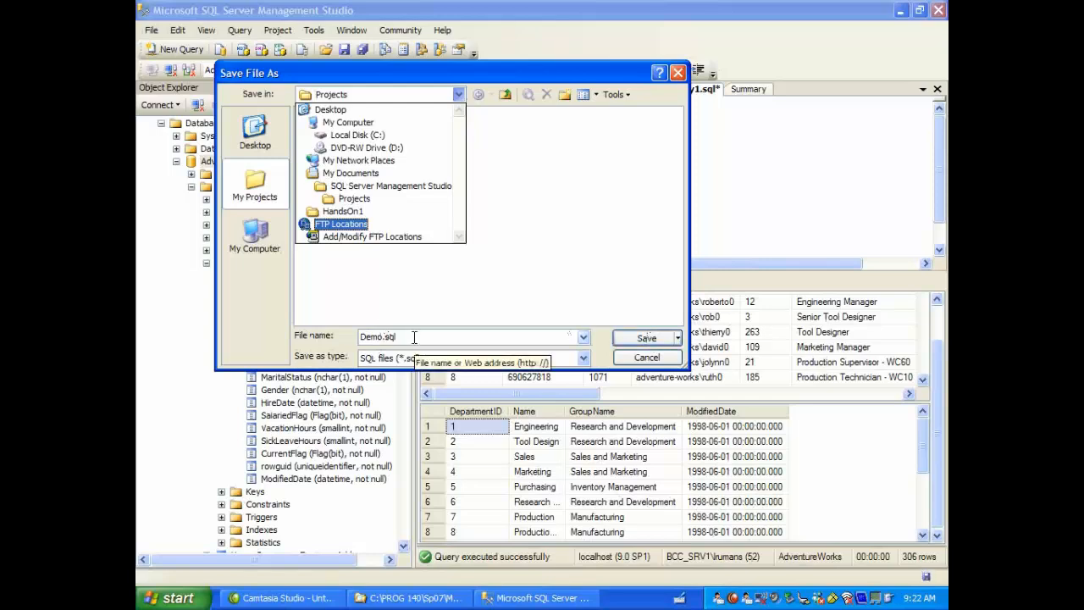
pyautogui.click(657, 342)
pyautogui.click(657, 343)
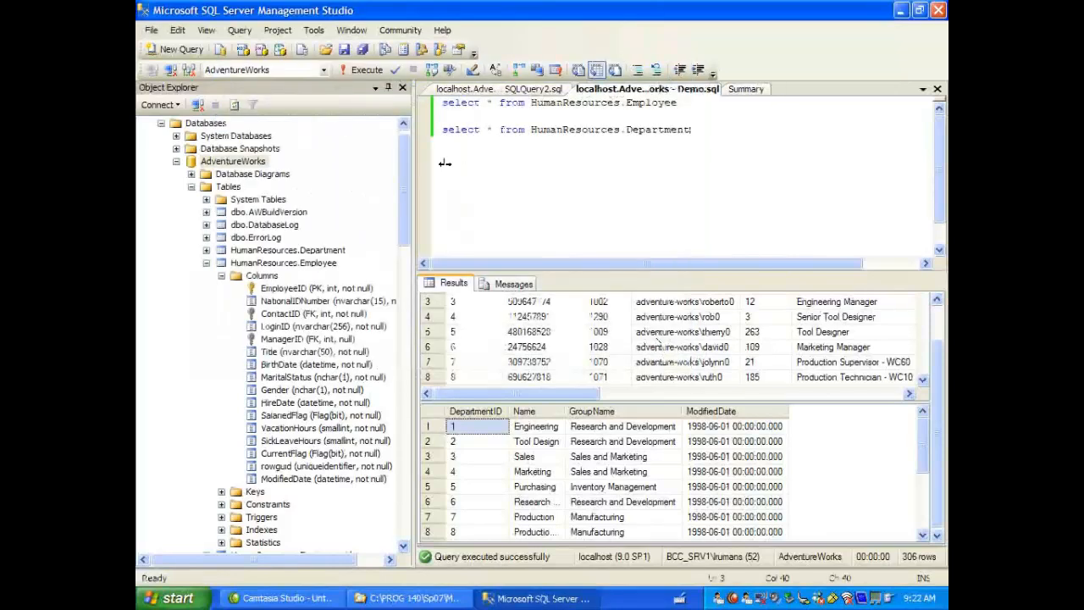
# Step: Start opening an existing file and browse to the PROG 140 folder on Local Disk (C:)
pyautogui.click(151, 31)
pyautogui.click(186, 103)
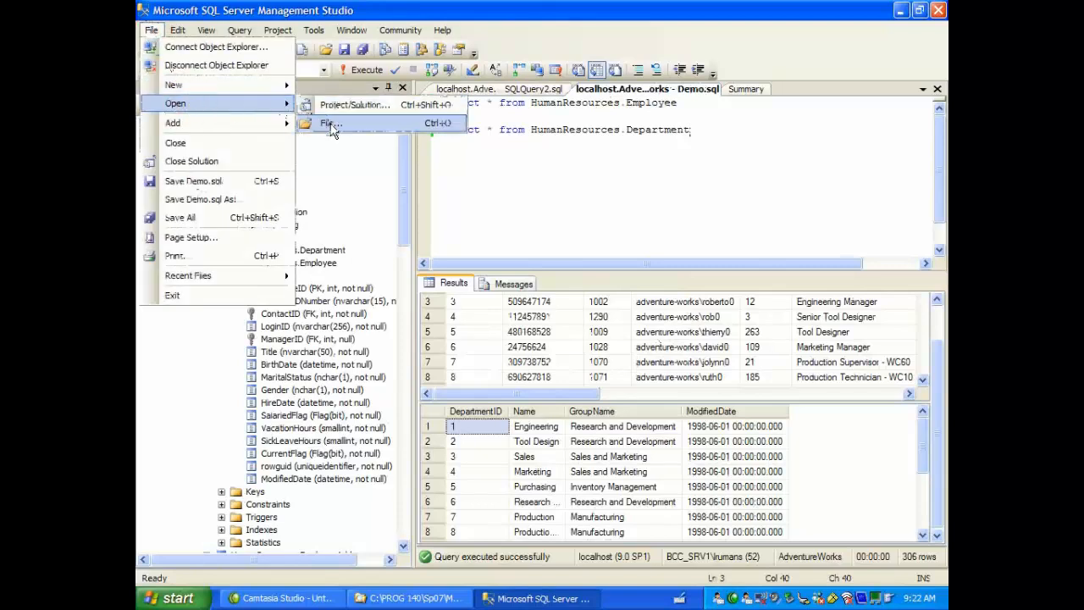
pyautogui.click(331, 125)
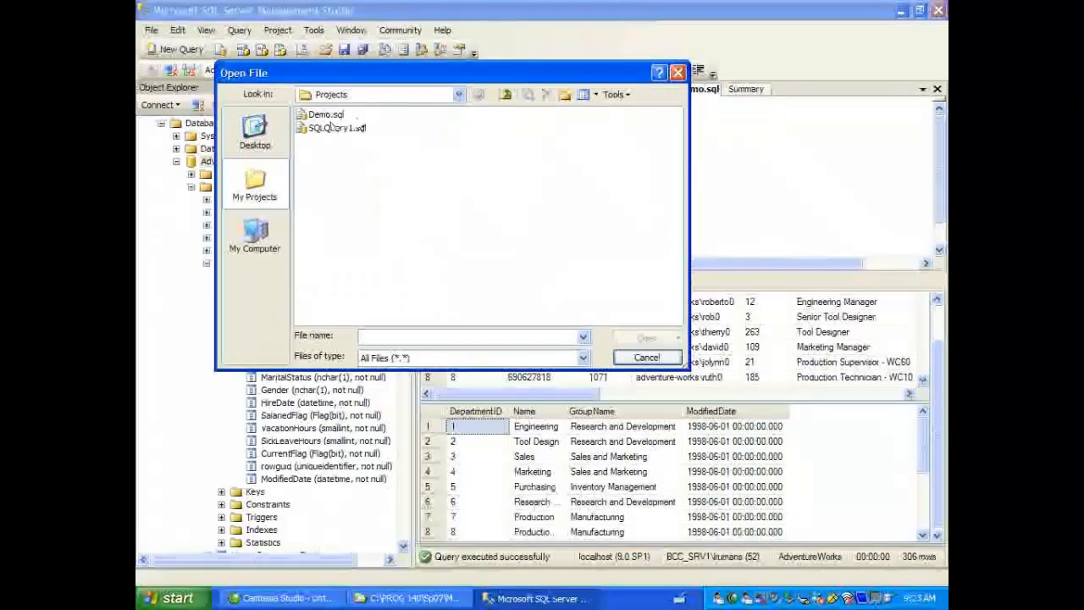
pyautogui.click(458, 95)
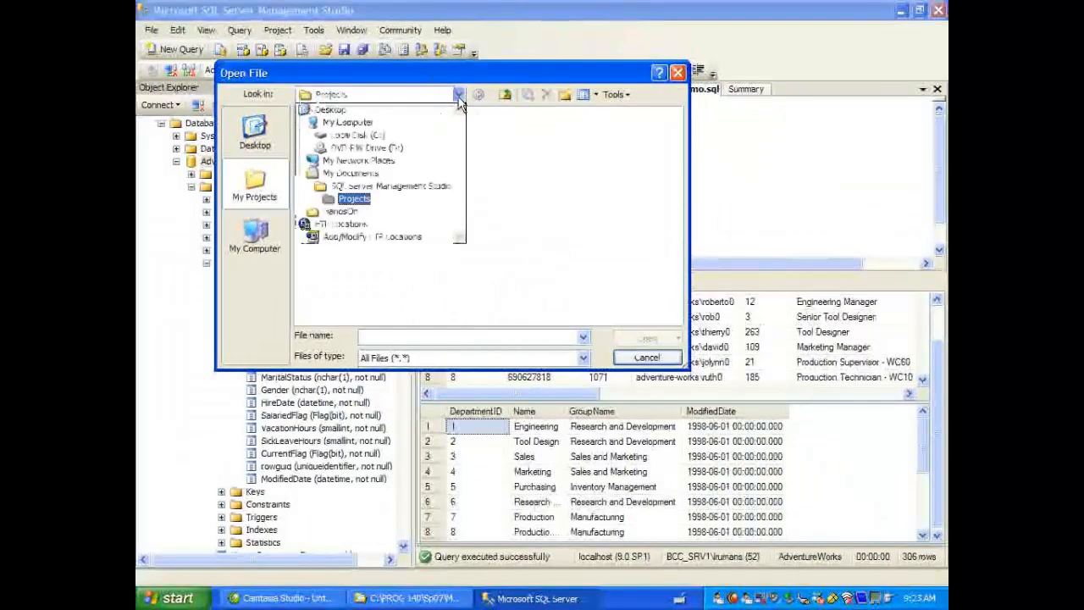
pyautogui.click(388, 136)
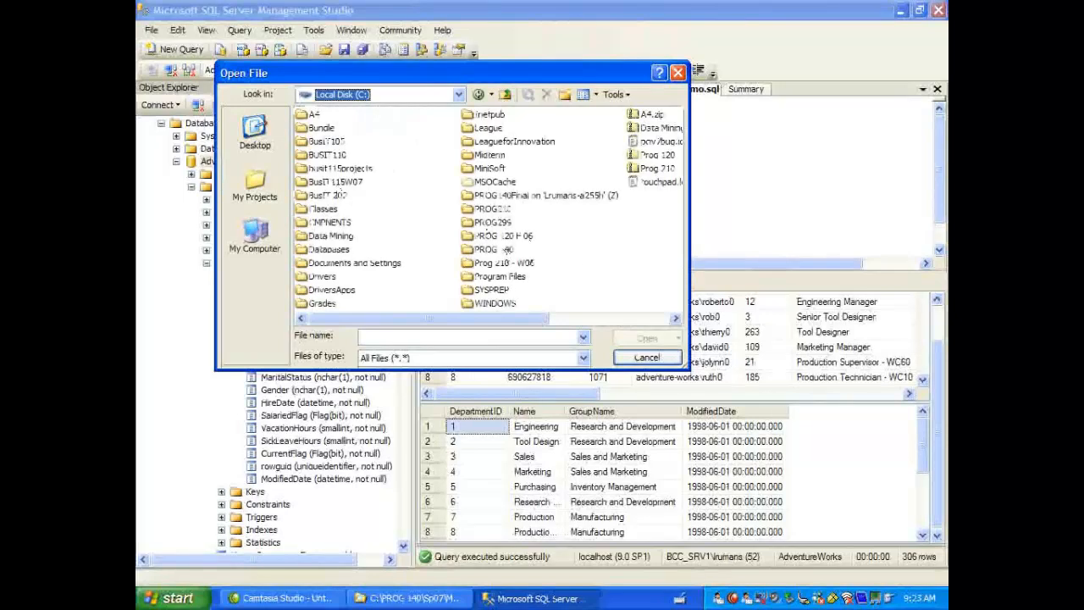
pyautogui.click(503, 250)
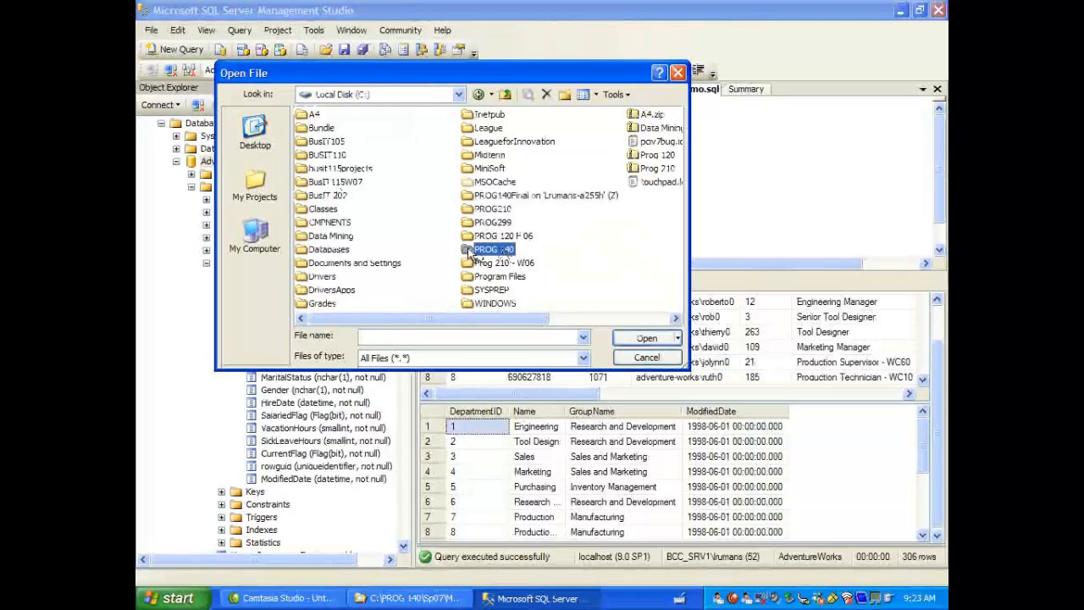
pyautogui.doubleClick(466, 250)
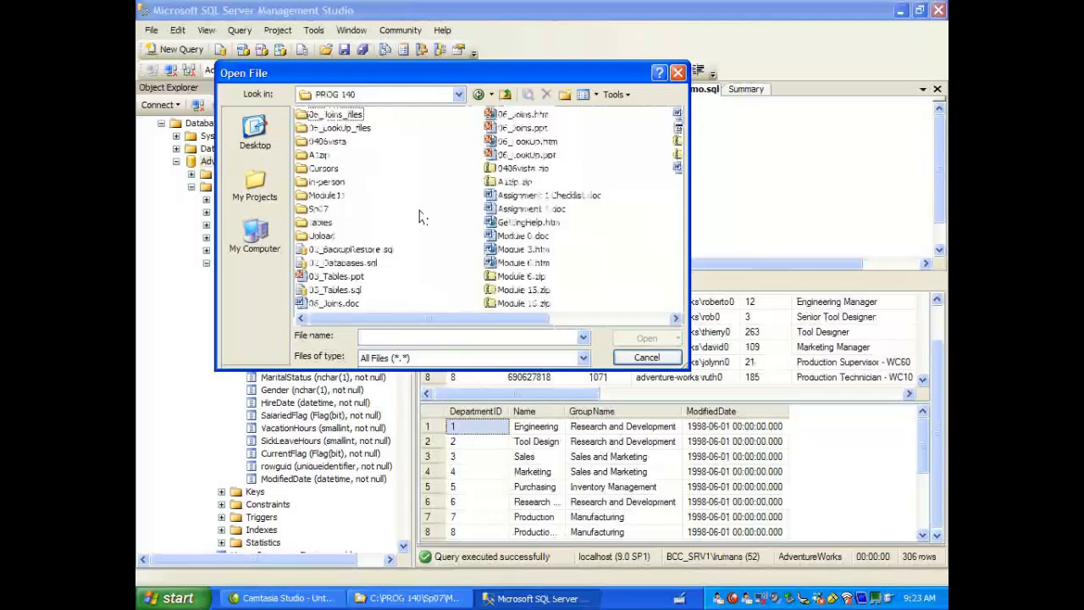
# Step: Open 02_Databases.sql from the Sp07, Module 2, Demos_Archive folder and connect it to localhost with Windows Authentication
pyautogui.click(305, 211)
pyautogui.doubleClick(305, 211)
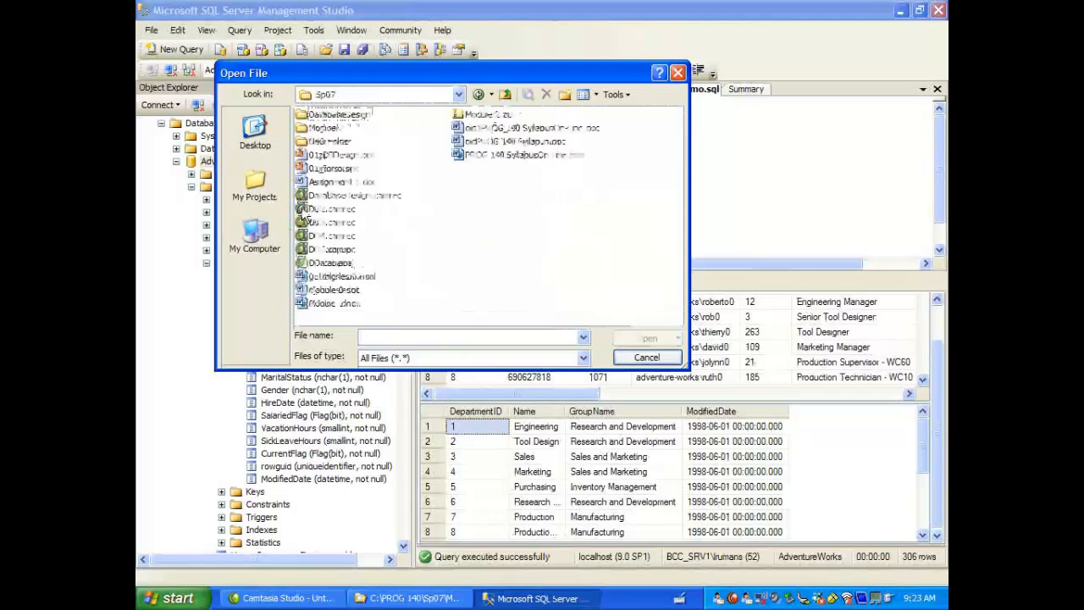
pyautogui.doubleClick(337, 130)
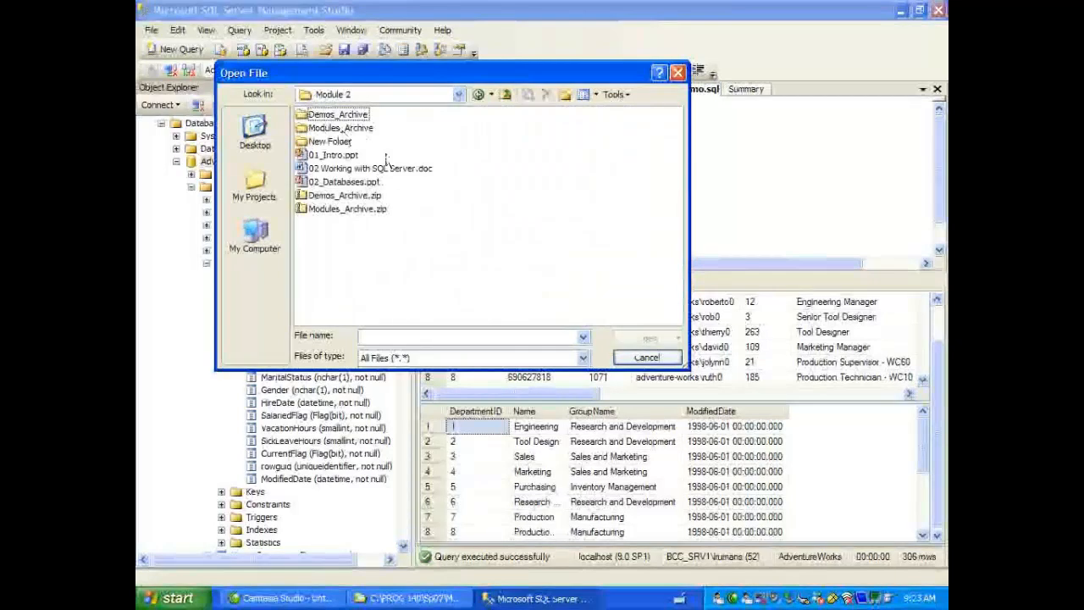
pyautogui.click(362, 118)
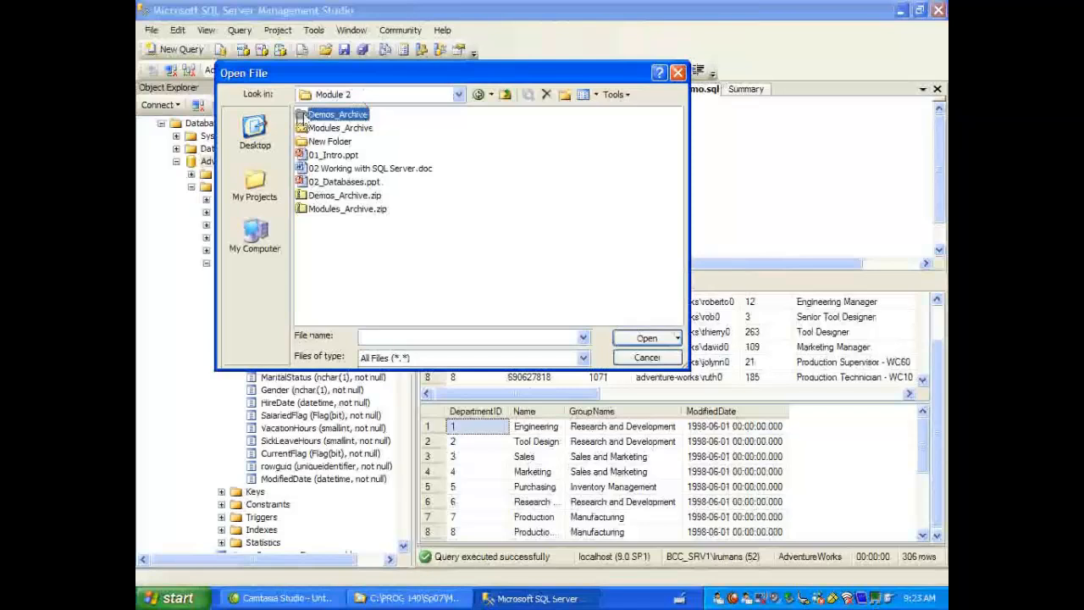
pyautogui.click(303, 117)
pyautogui.doubleClick(303, 117)
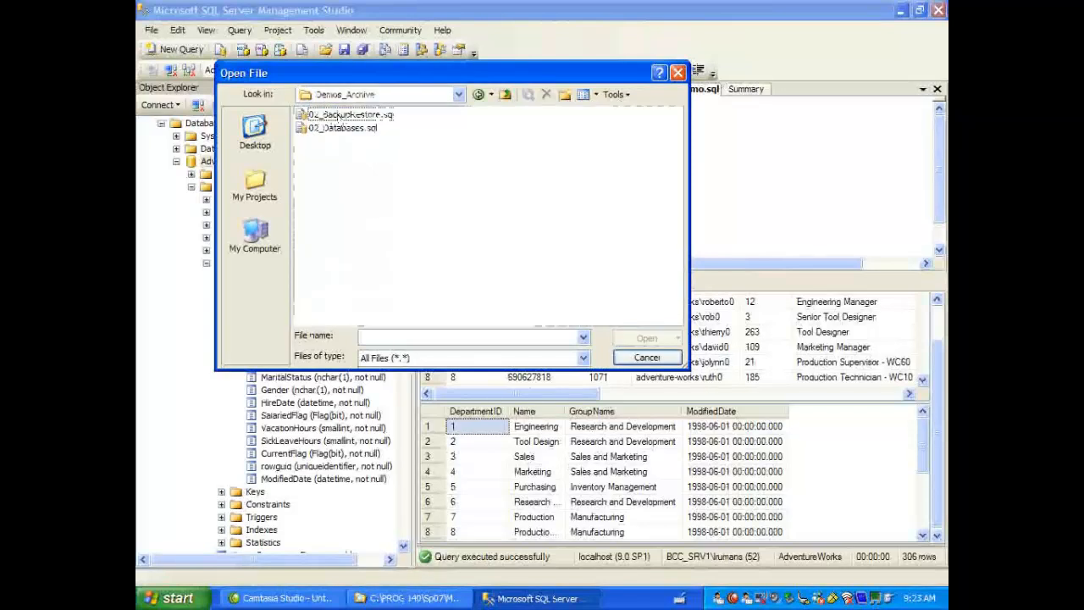
pyautogui.doubleClick(352, 129)
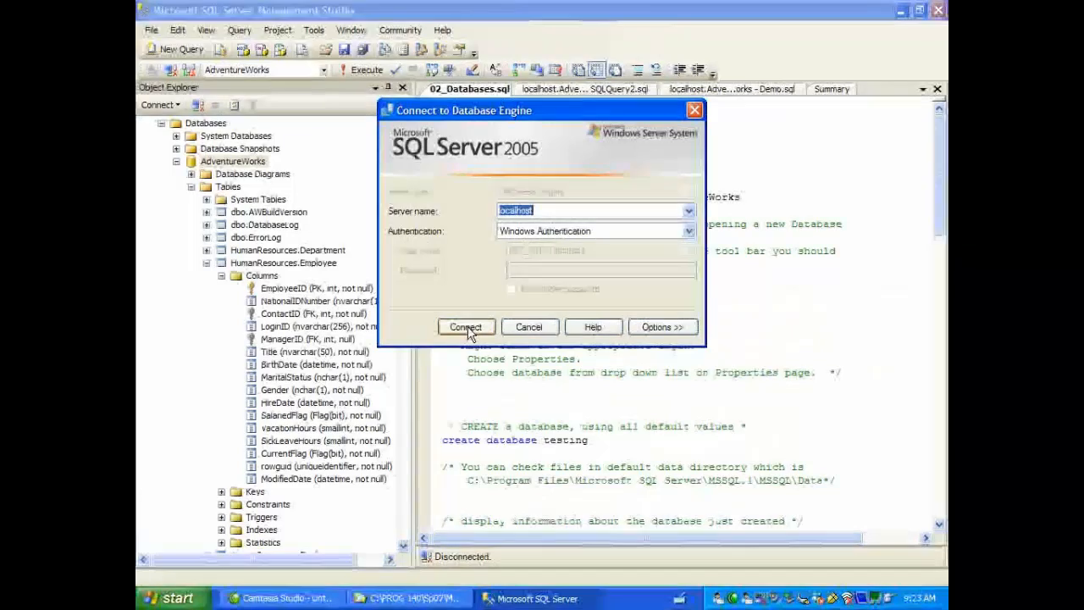
pyautogui.click(469, 328)
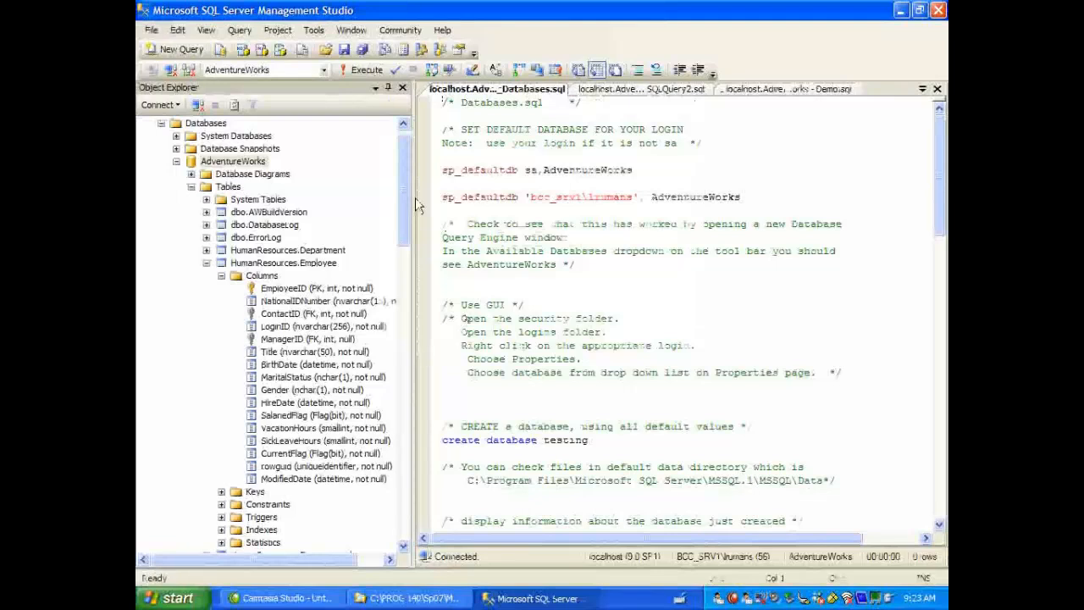
# Step: Narrow the Object Explorer to widen the script editor and select the two sp_defaultdb statements for AdventureWorks
pyautogui.moveTo(413, 199); pyautogui.dragTo(374, 199)
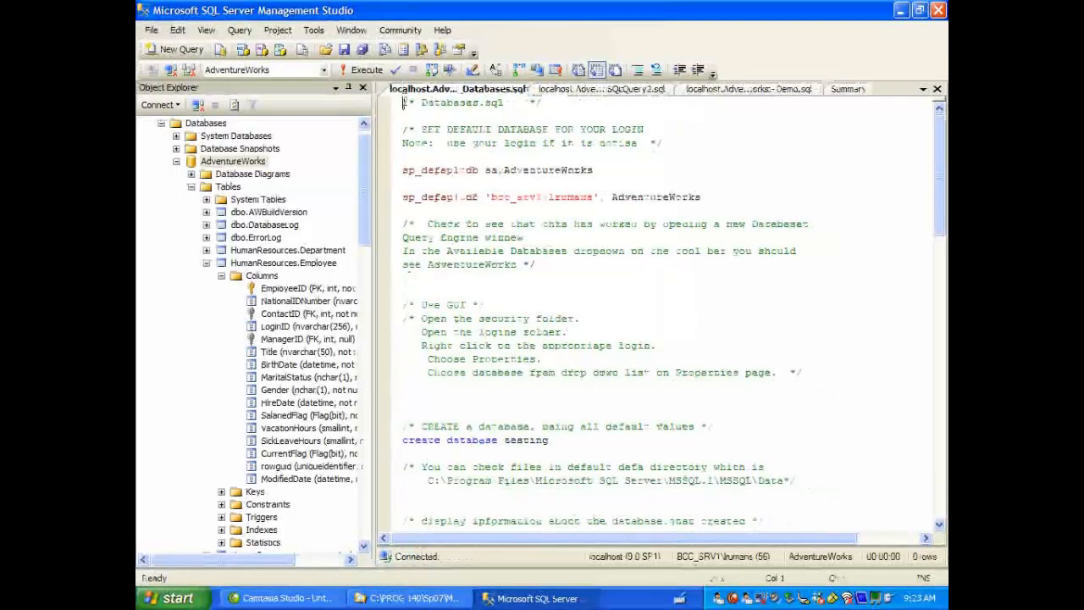
pyautogui.moveTo(403, 101); pyautogui.dragTo(509, 116)
pyautogui.moveTo(591, 119); pyautogui.dragTo(654, 151)
pyautogui.moveTo(403, 170); pyautogui.dragTo(738, 197)
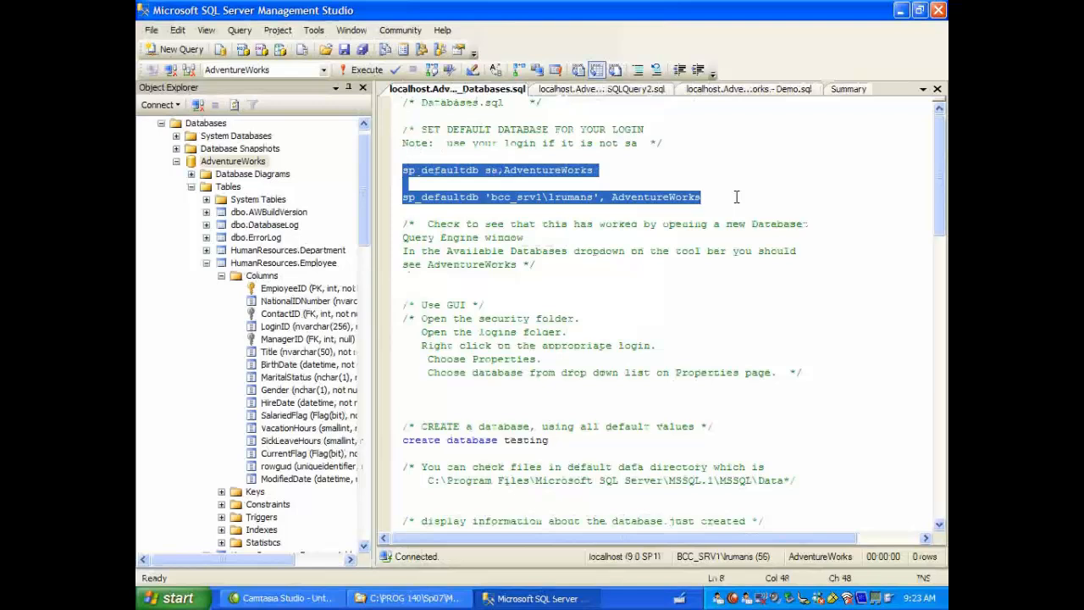